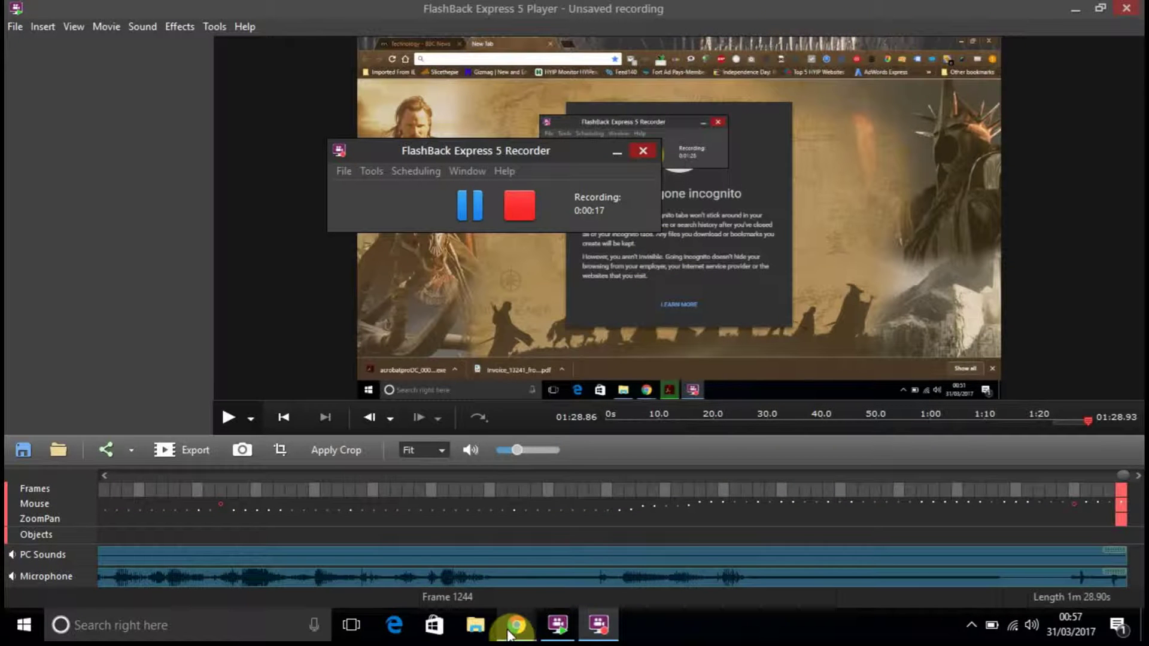
Bring the Chrome window showing the FlashBack Express licence e-mail to the front
{"action": "mouse_move", "coordinate": [510, 634]}
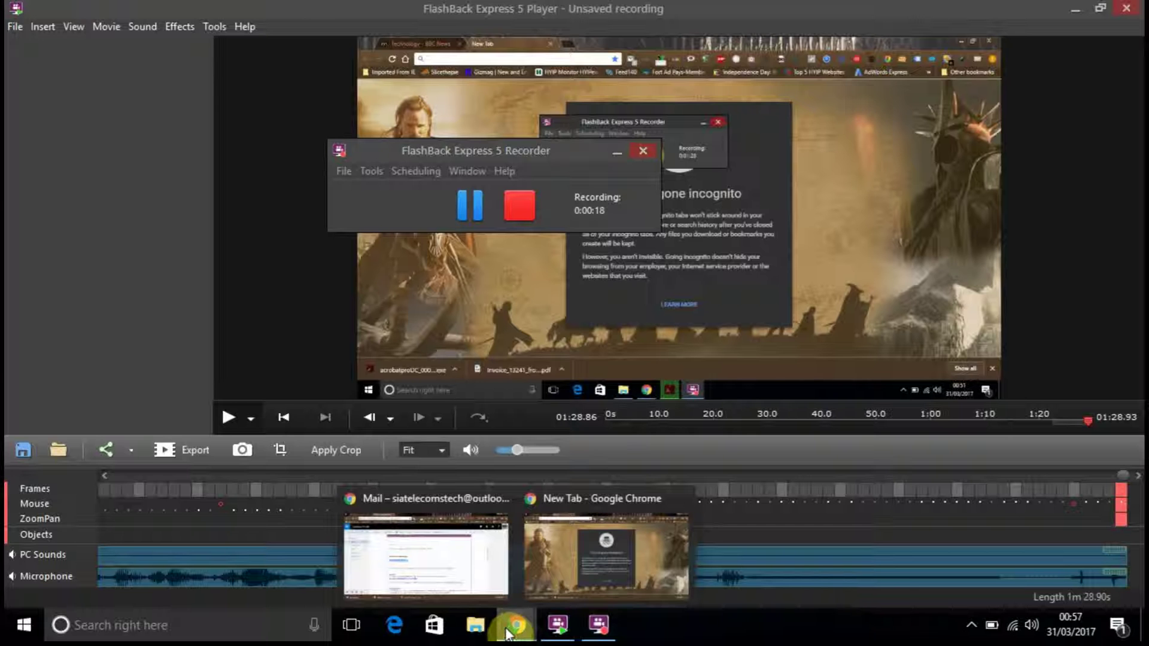
{"action": "left_click", "coordinate": [473, 574]}
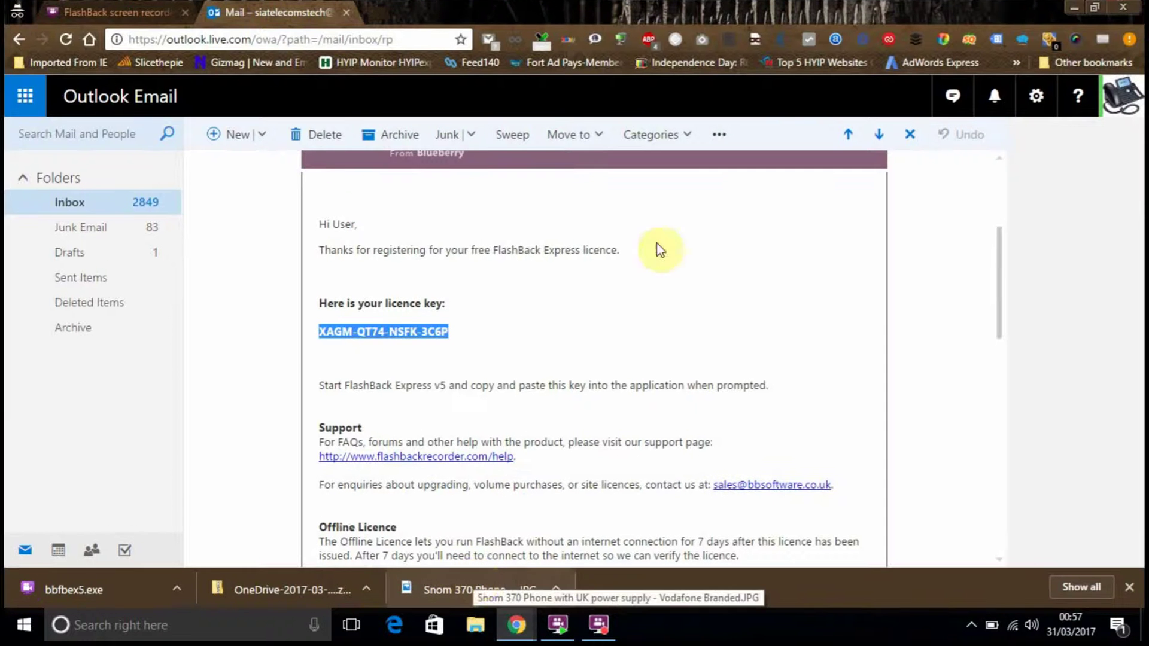
Close the mail tab and launch the Screencastify extension to begin its setup
{"action": "left_click", "coordinate": [348, 12]}
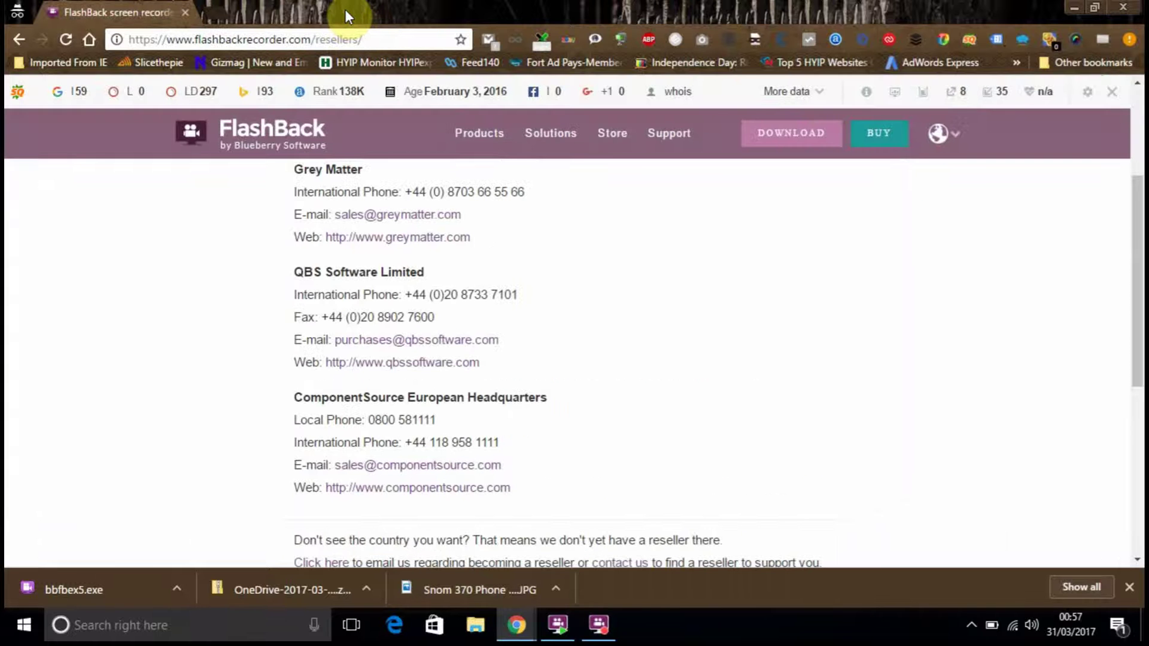
{"action": "left_click", "coordinate": [728, 37]}
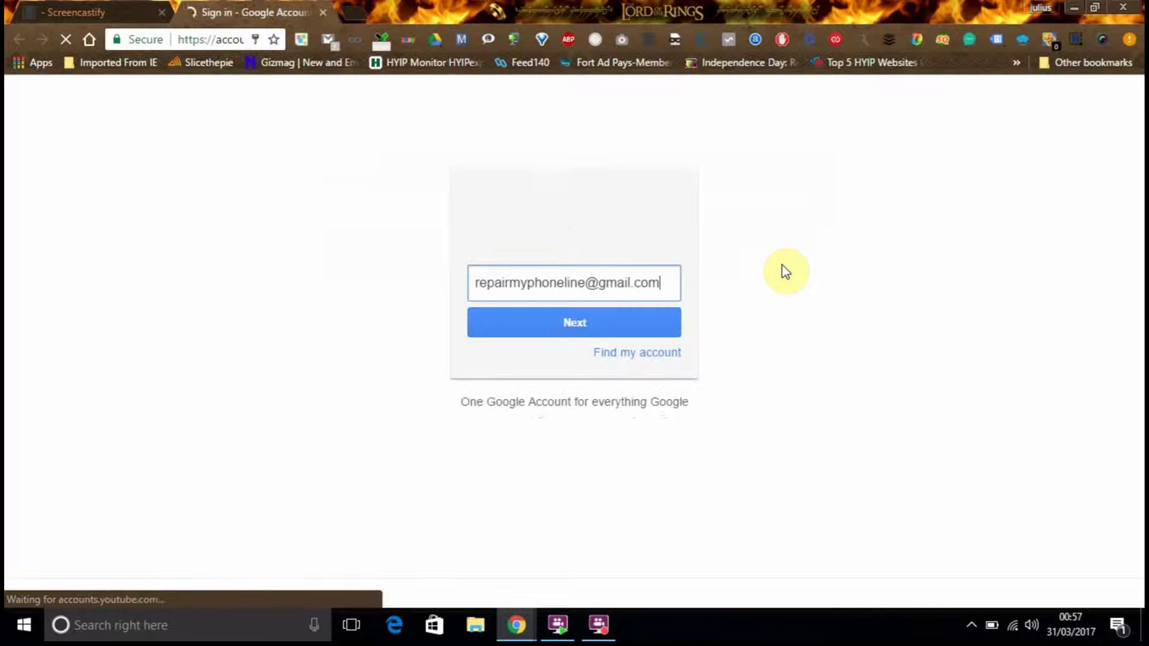
Continue past the e-mail step, enter the account password after fixing a typo, and sign in
{"action": "left_click", "coordinate": [543, 324]}
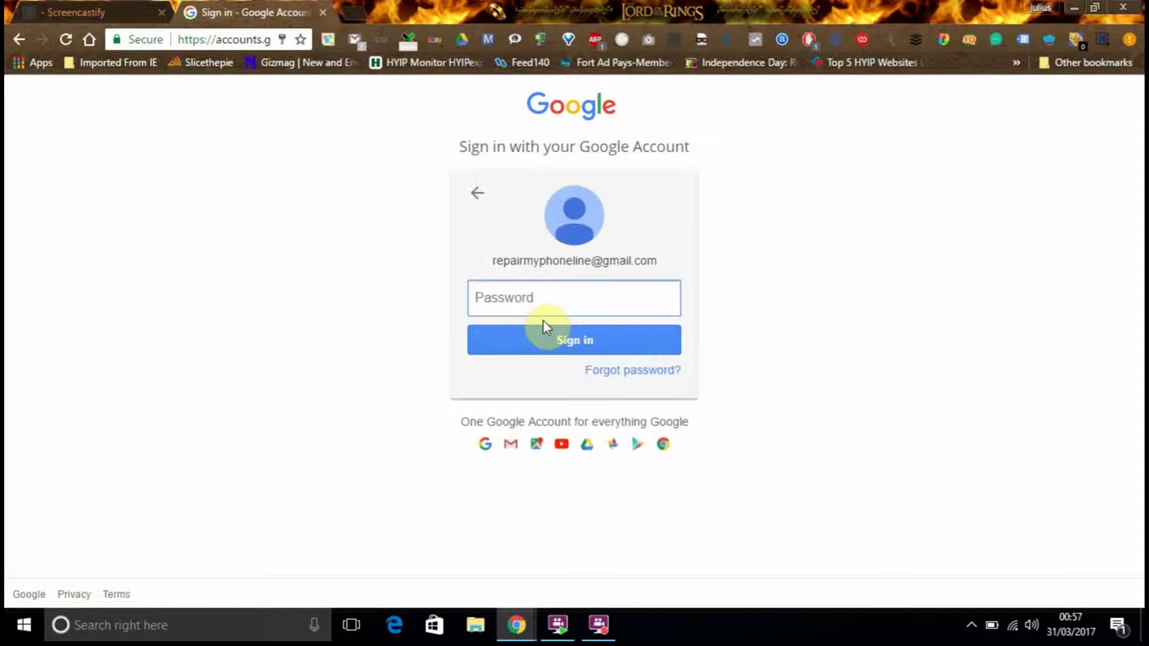
{"action": "left_click", "coordinate": [544, 304]}
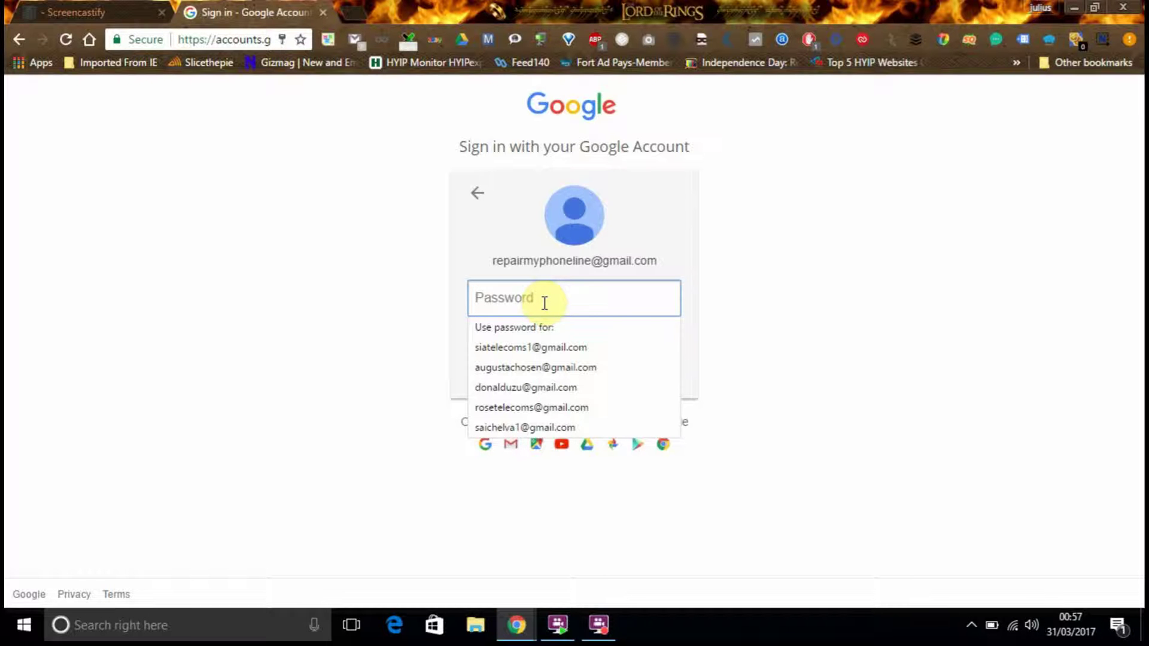
{"action": "type", "text": "•"}
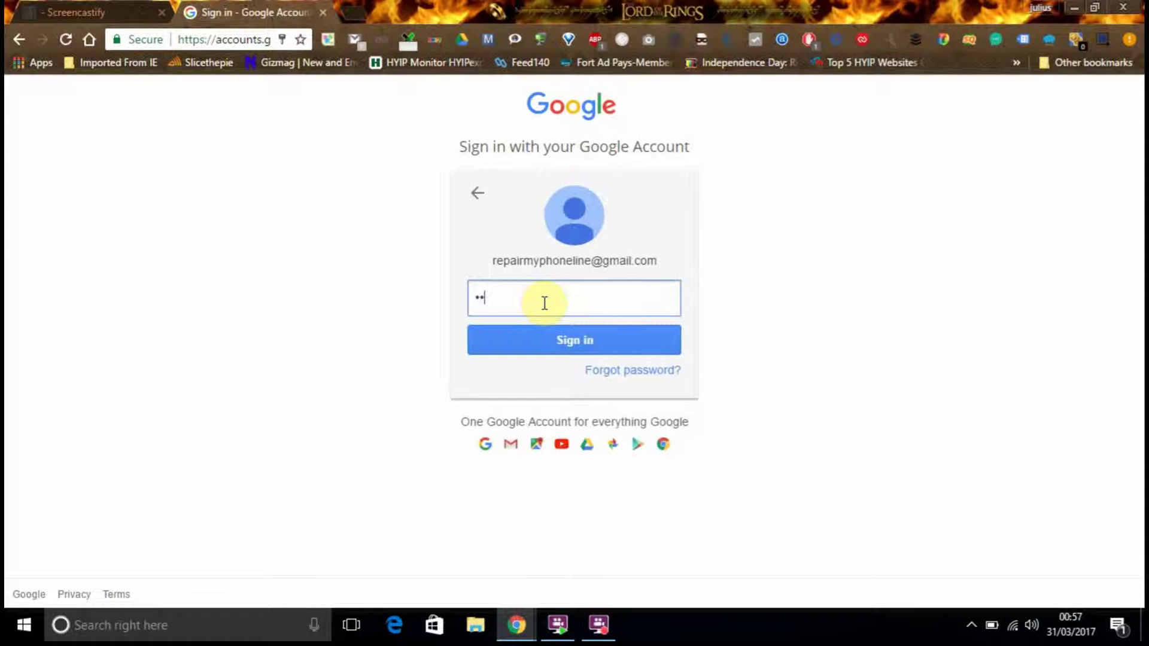
{"action": "key", "text": "BackSpace"}
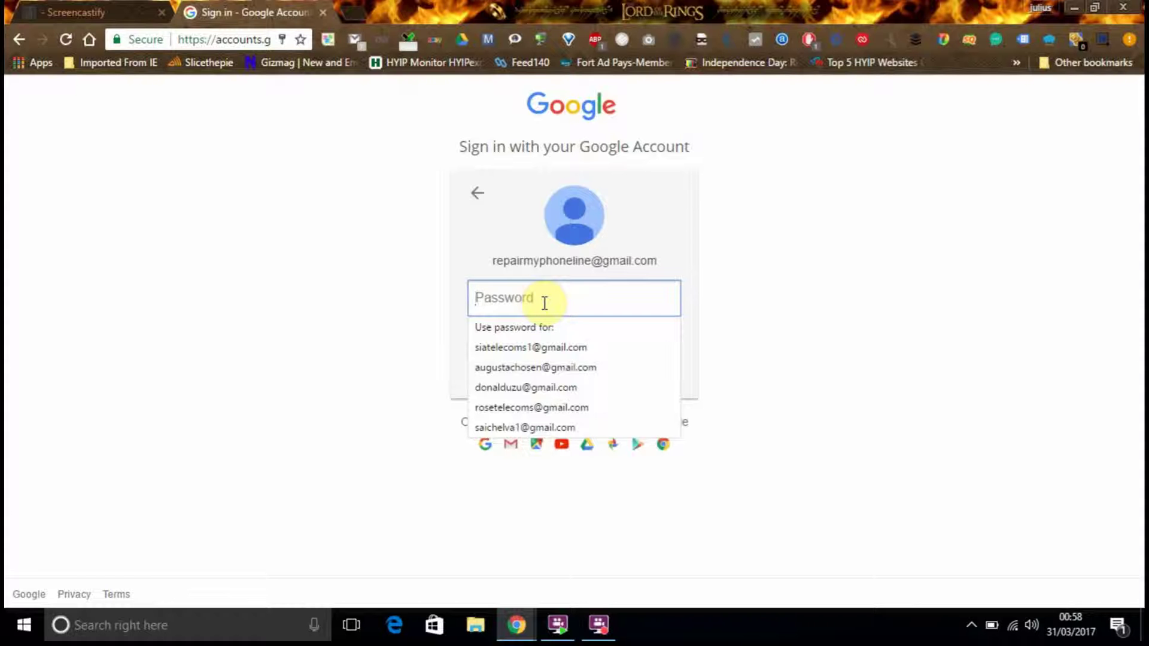
{"action": "type", "text": "••••"}
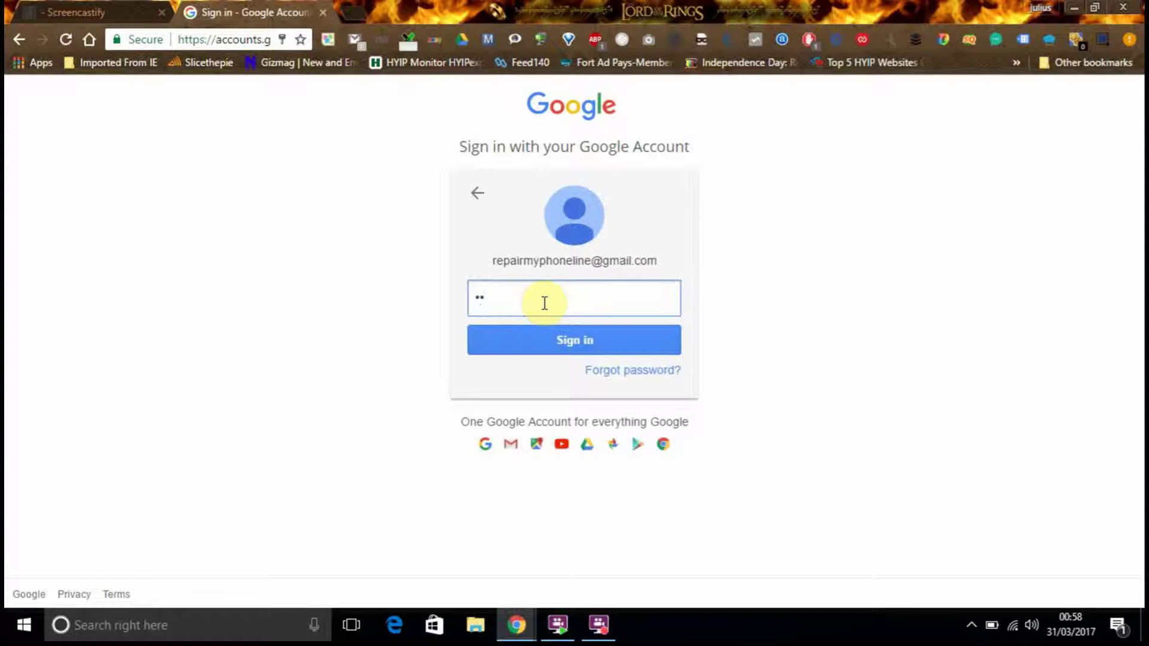
{"action": "type", "text": "••••••"}
{"action": "left_click", "coordinate": [530, 336]}
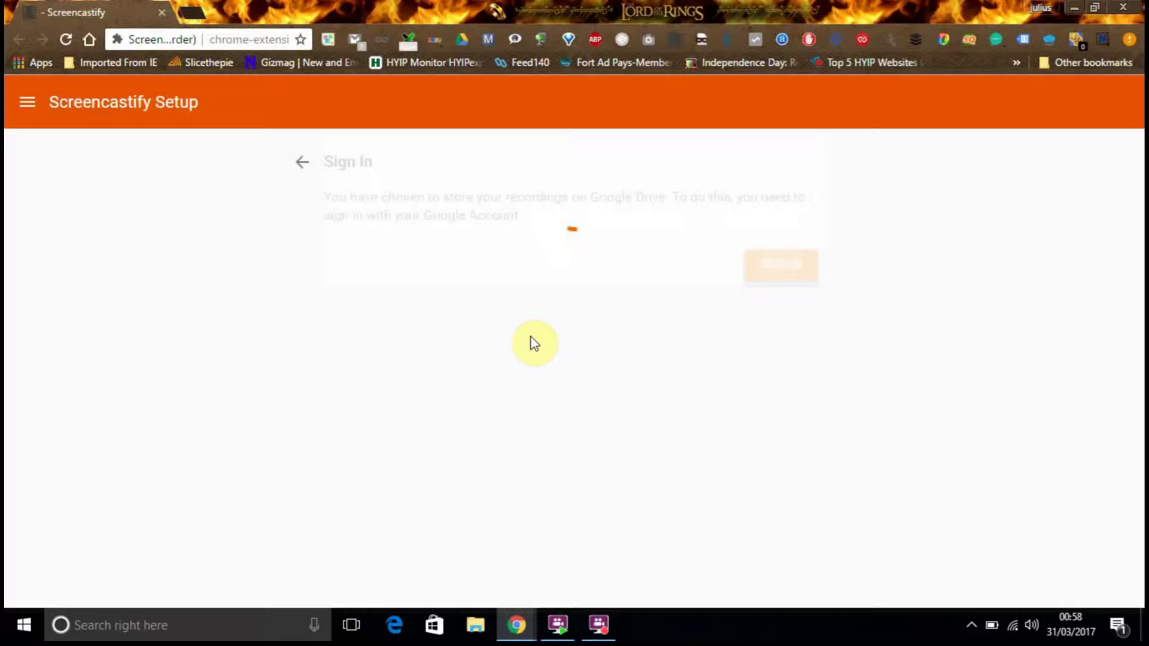
Finish Screencastify setup, pause the Getting Started tutorial video, and reopen the side menu
{"action": "left_click", "coordinate": [530, 336]}
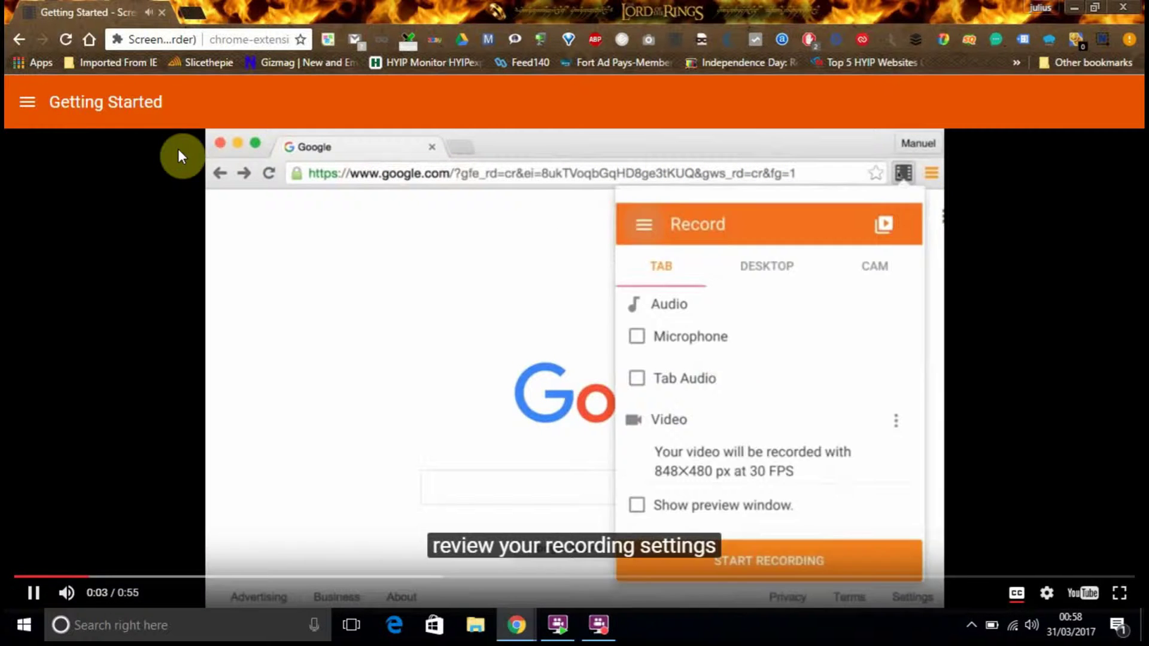
{"action": "left_click", "coordinate": [26, 100]}
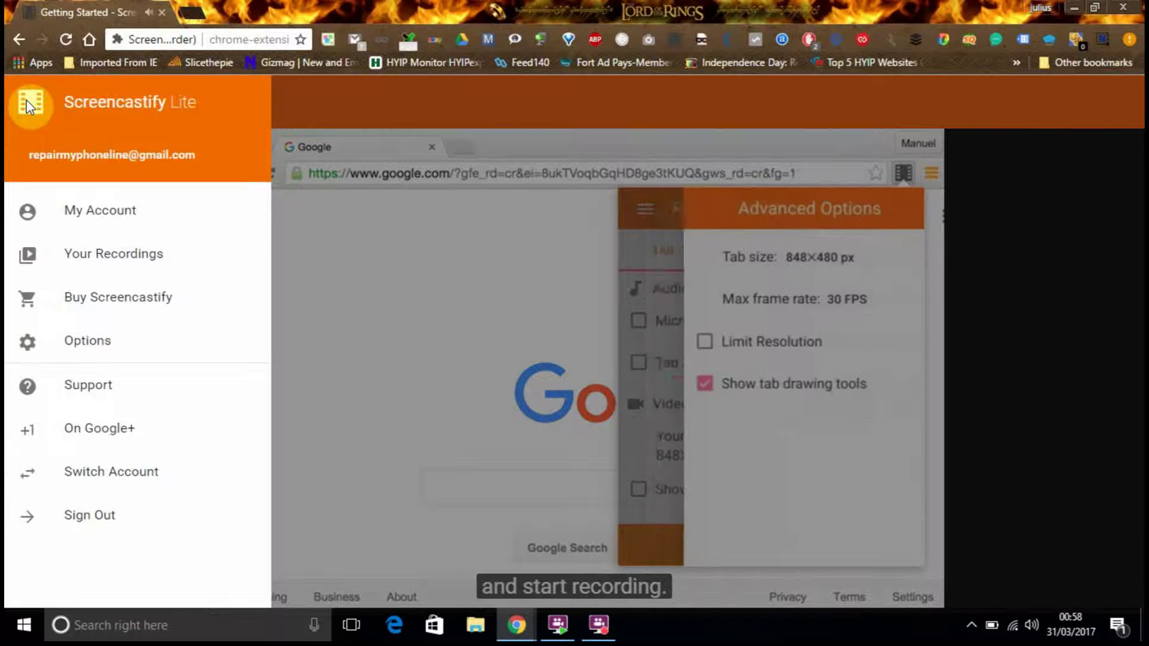
{"action": "left_click", "coordinate": [547, 267]}
{"action": "left_click", "coordinate": [547, 269]}
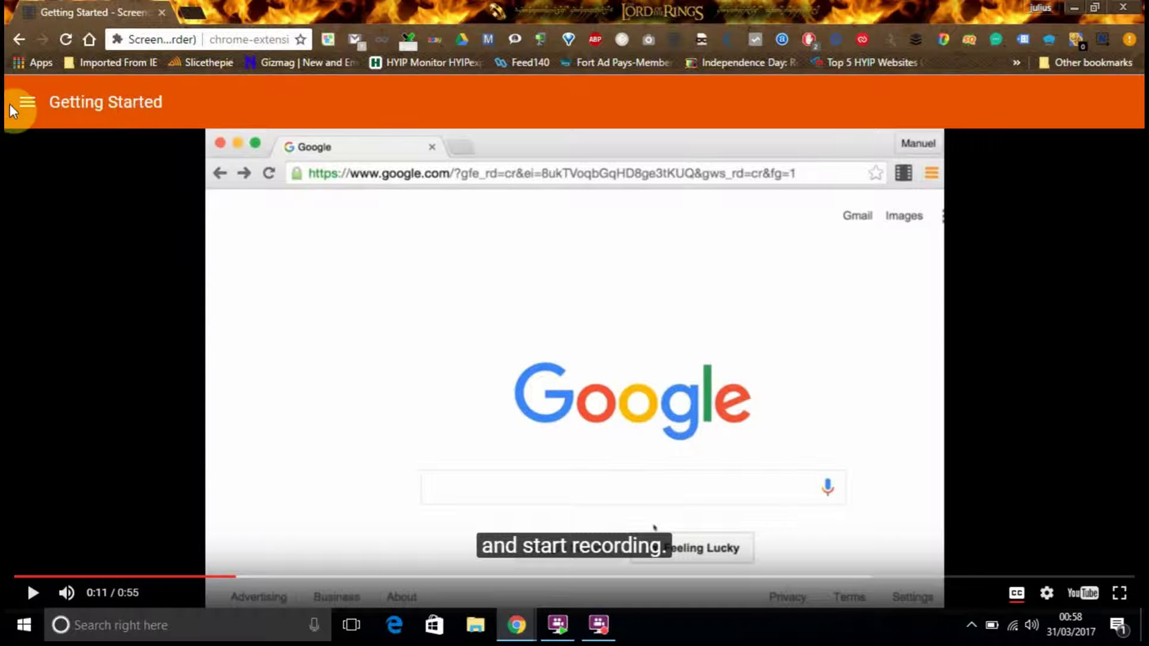
{"action": "left_click", "coordinate": [26, 104]}
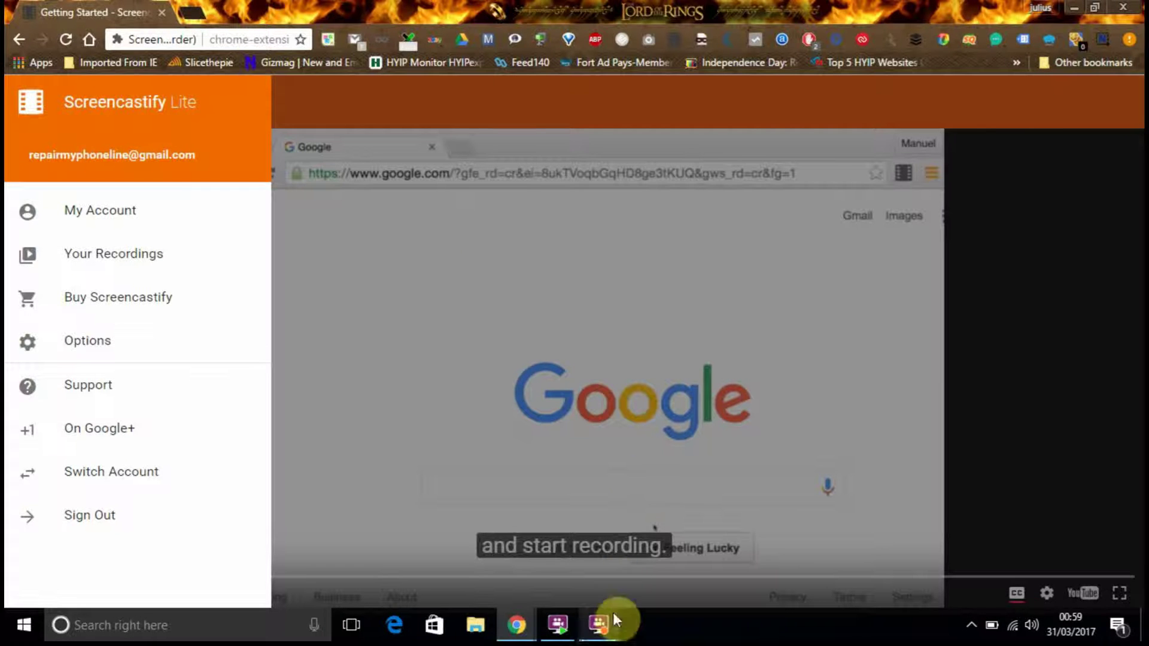
Restore the FlashBack Recorder, then bring the Player with the 1m 28.90s recording forward
{"action": "left_click", "coordinate": [597, 624]}
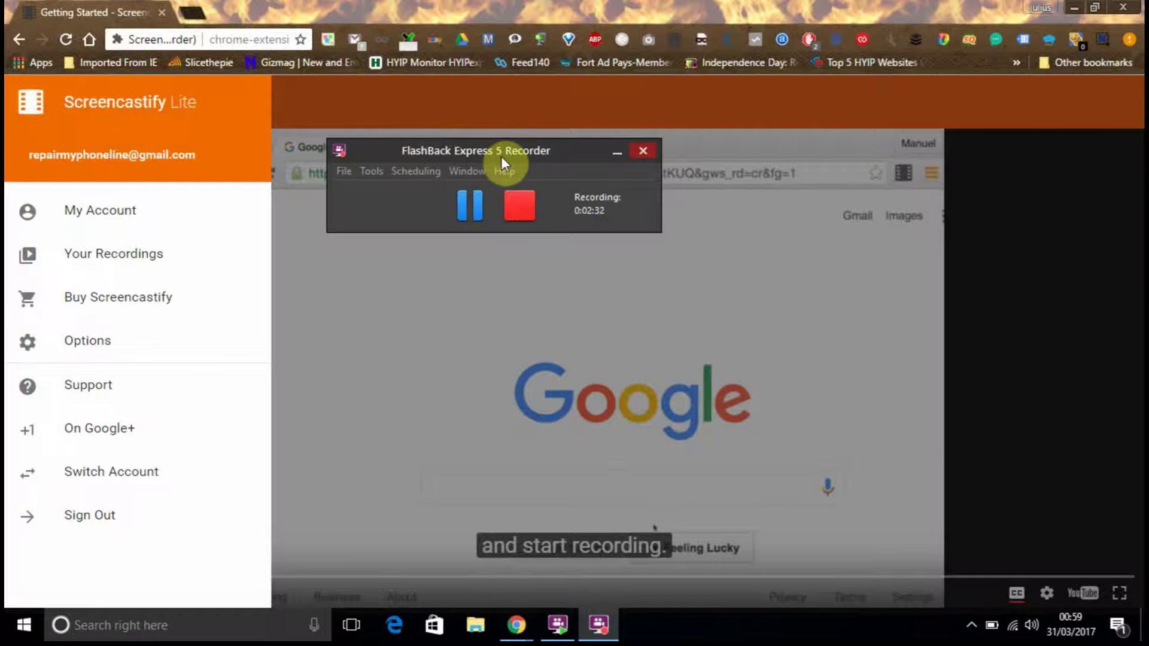
{"action": "left_click", "coordinate": [557, 625]}
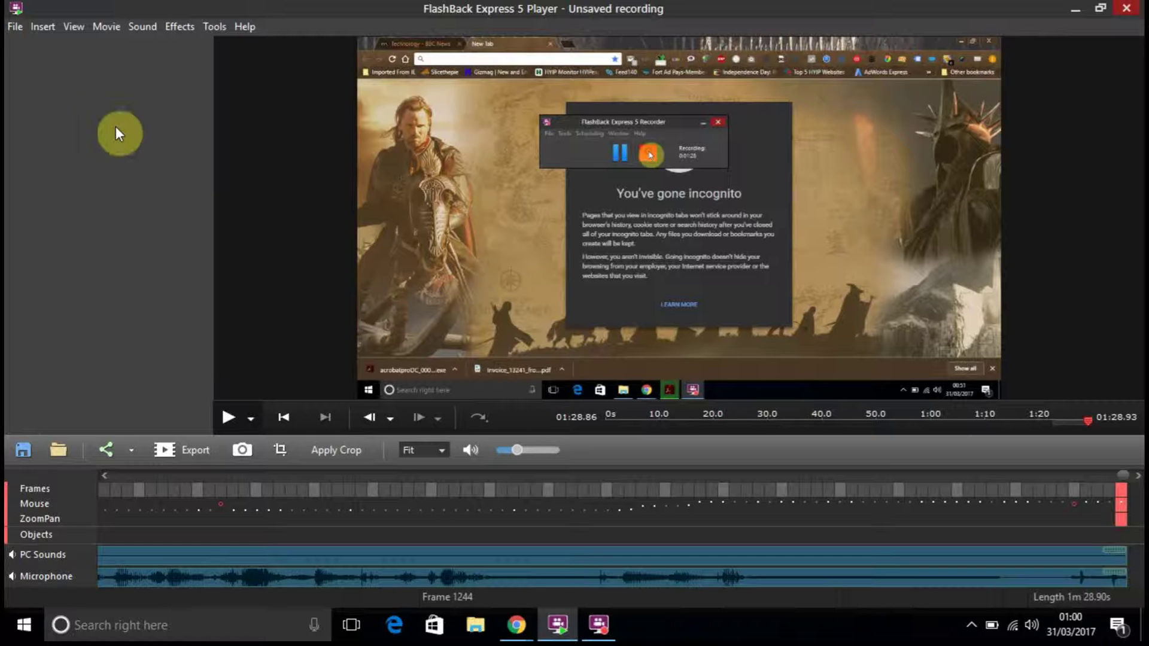
Browse the player's menu bar from File across to the Sound menu
{"action": "left_click", "coordinate": [15, 27]}
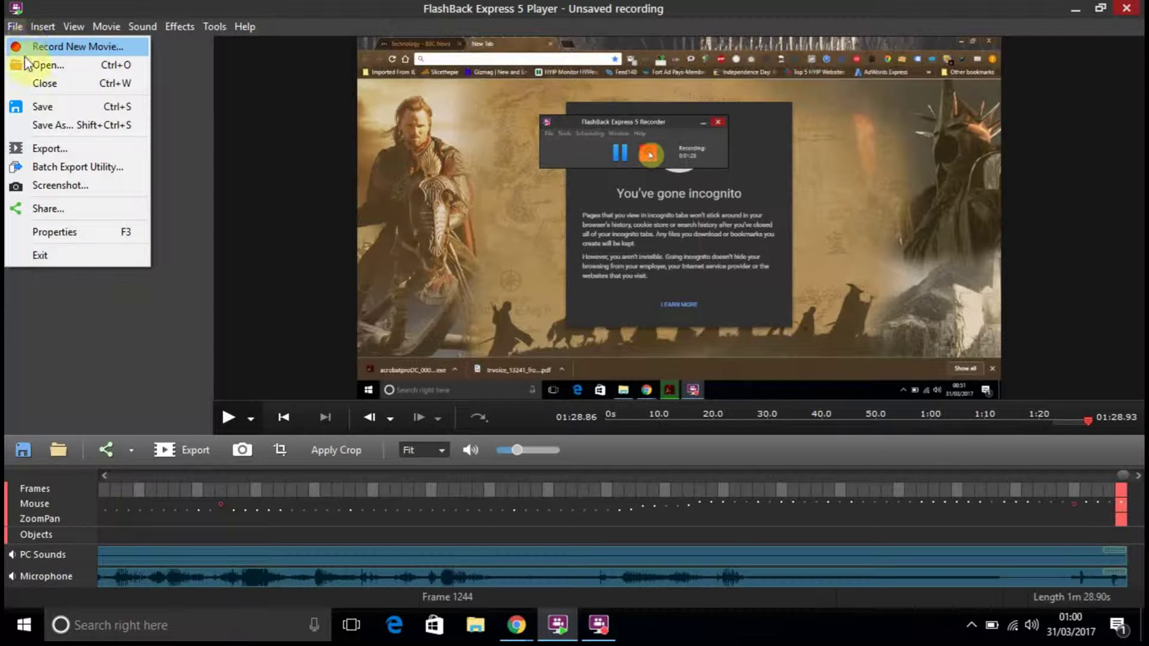
{"action": "mouse_move", "coordinate": [40, 26]}
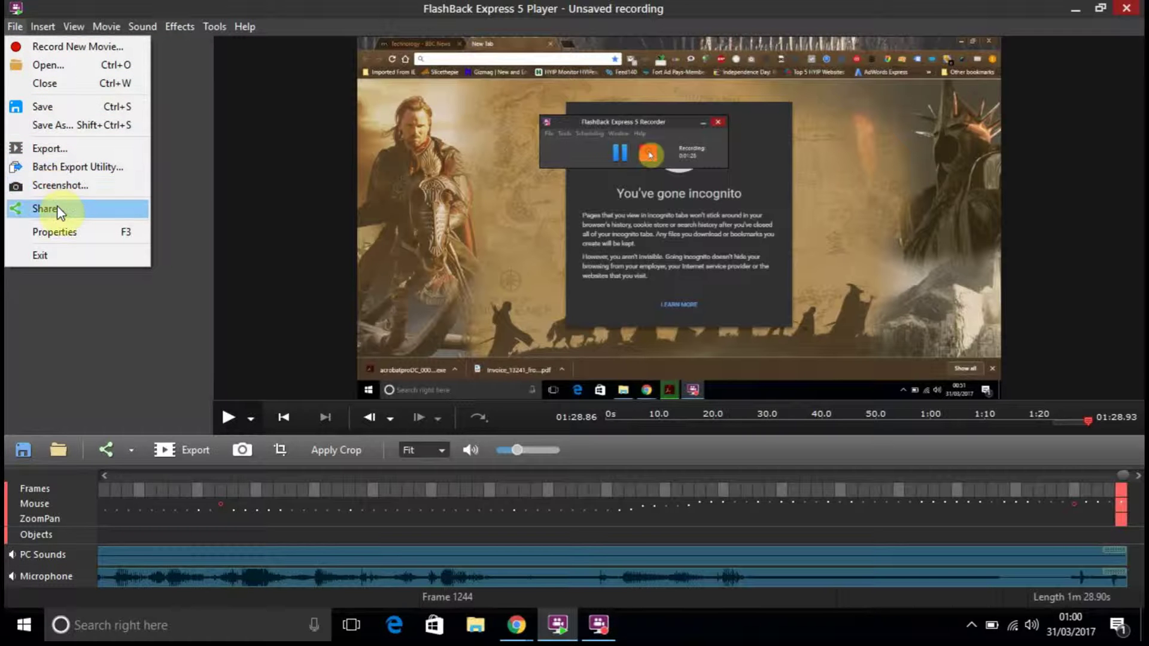
{"action": "mouse_move", "coordinate": [102, 25]}
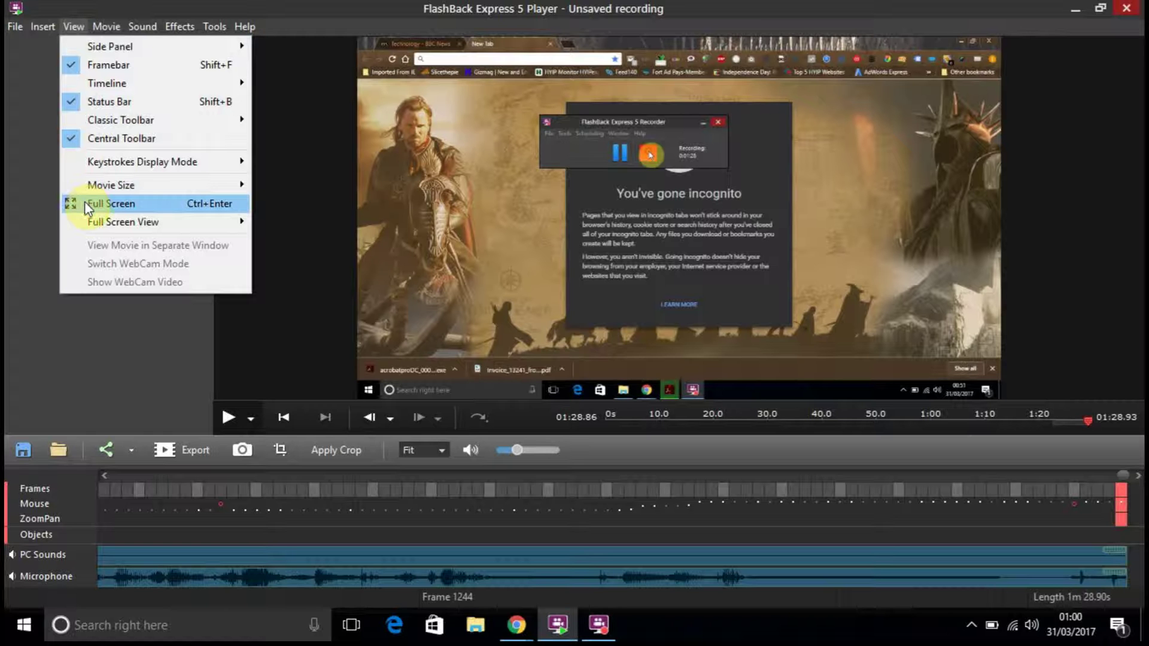
{"action": "mouse_move", "coordinate": [94, 224]}
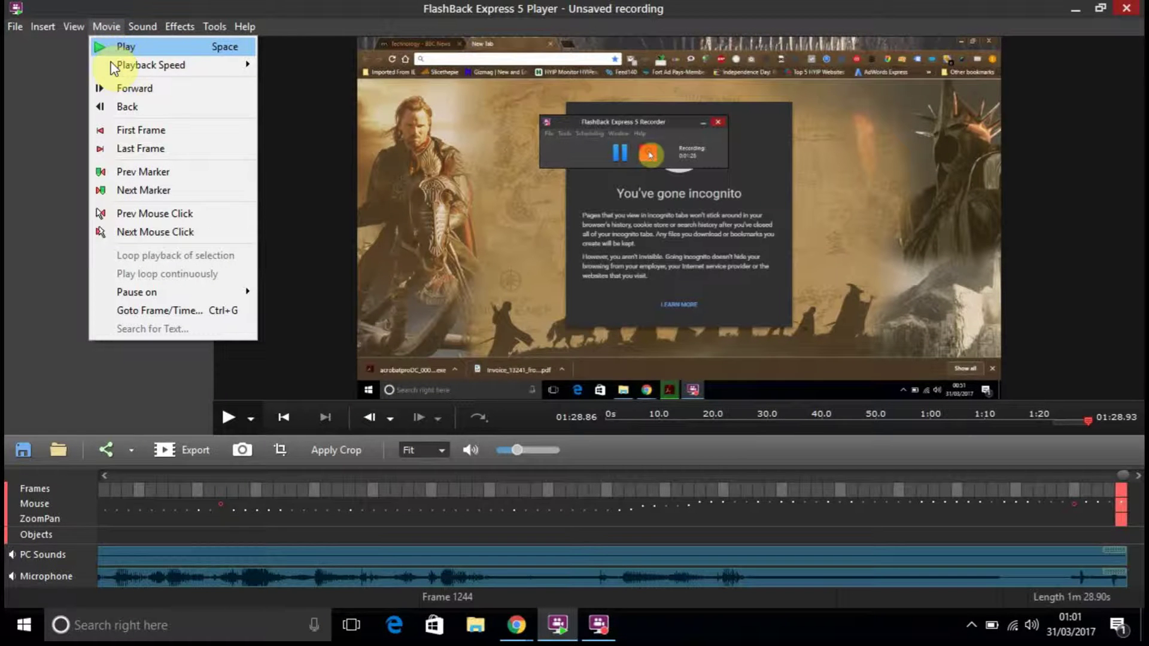
{"action": "mouse_move", "coordinate": [114, 70]}
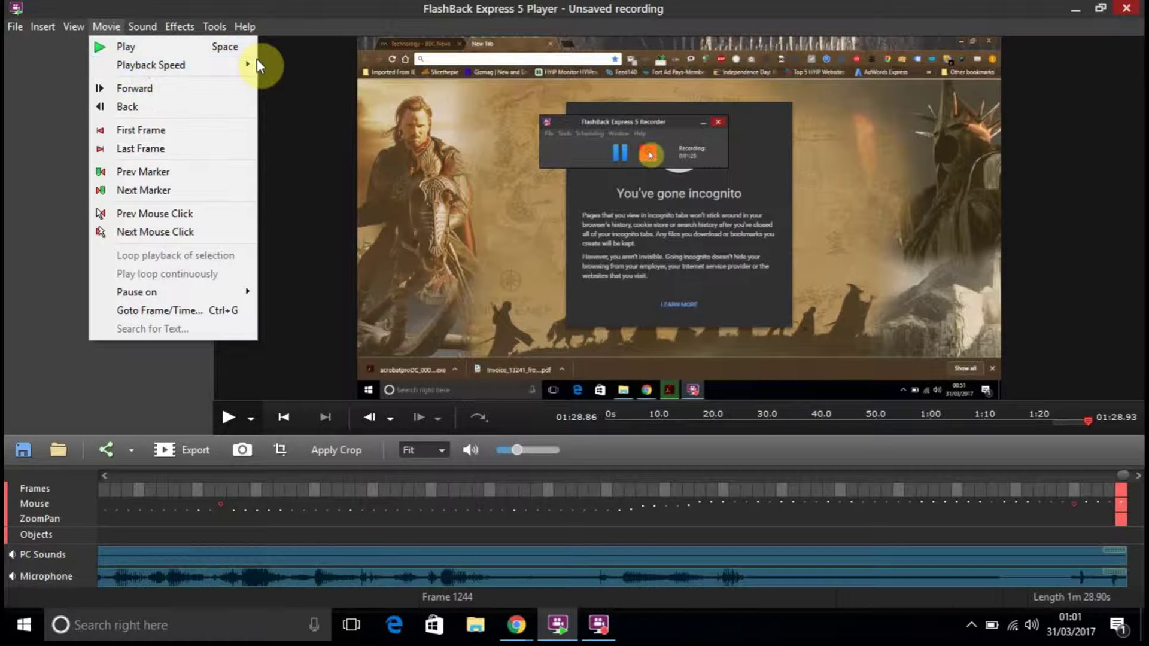
{"action": "mouse_move", "coordinate": [251, 67]}
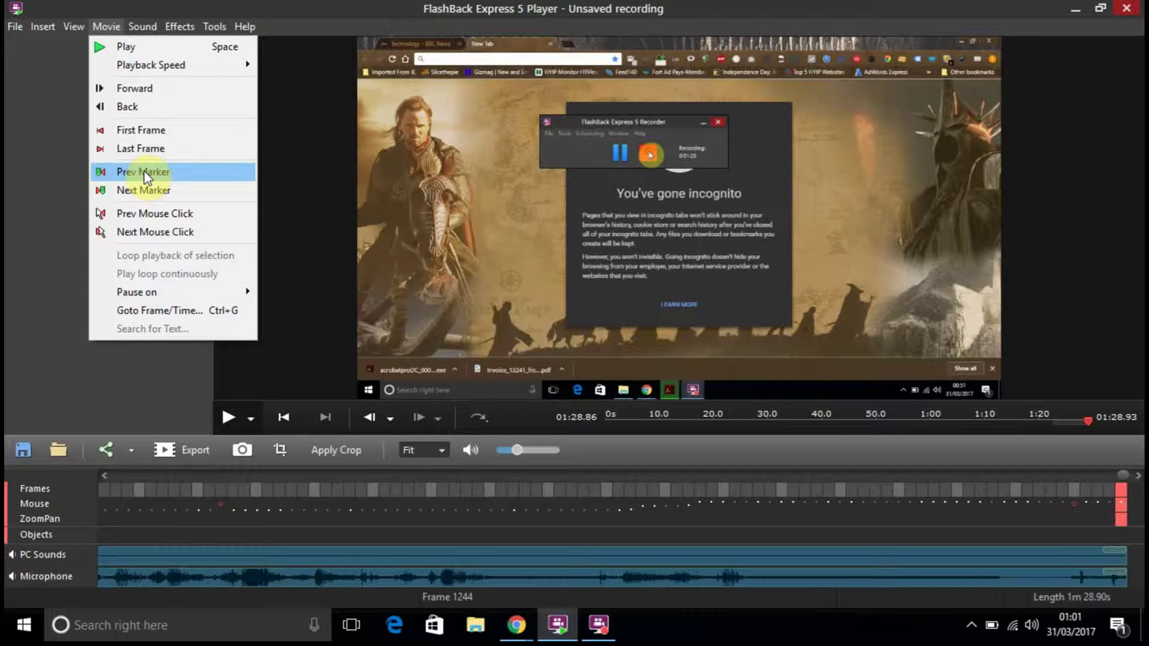
{"action": "mouse_move", "coordinate": [145, 27]}
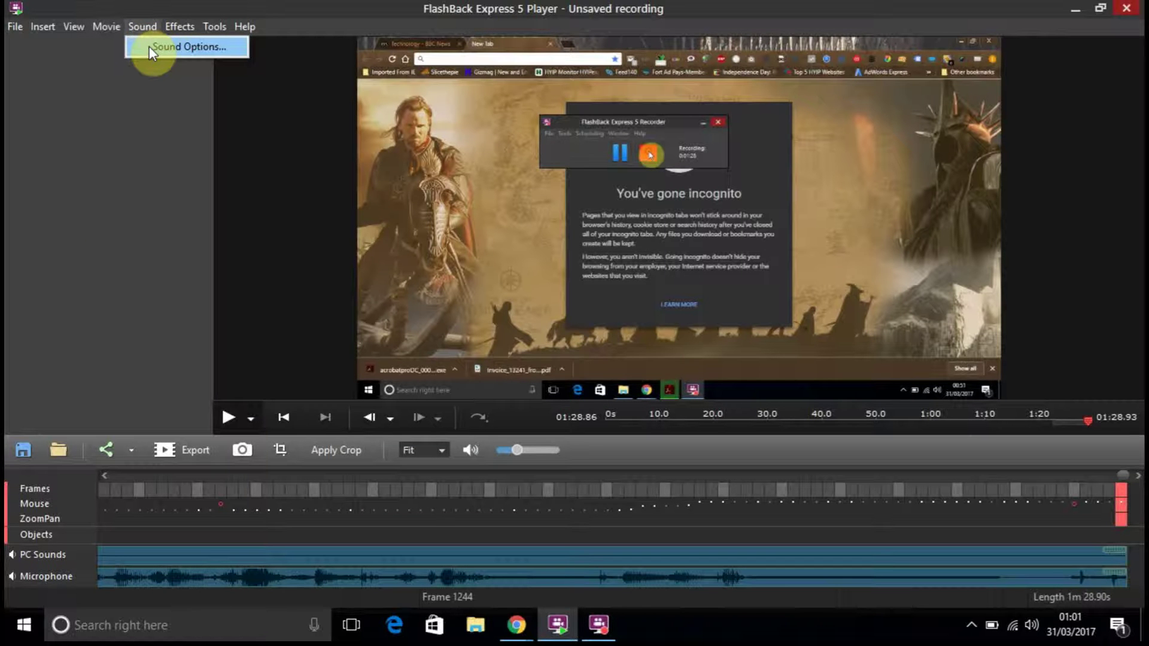
In Sound Options, keep Default Sound Device as the playback device and confirm
{"action": "left_click", "coordinate": [149, 46]}
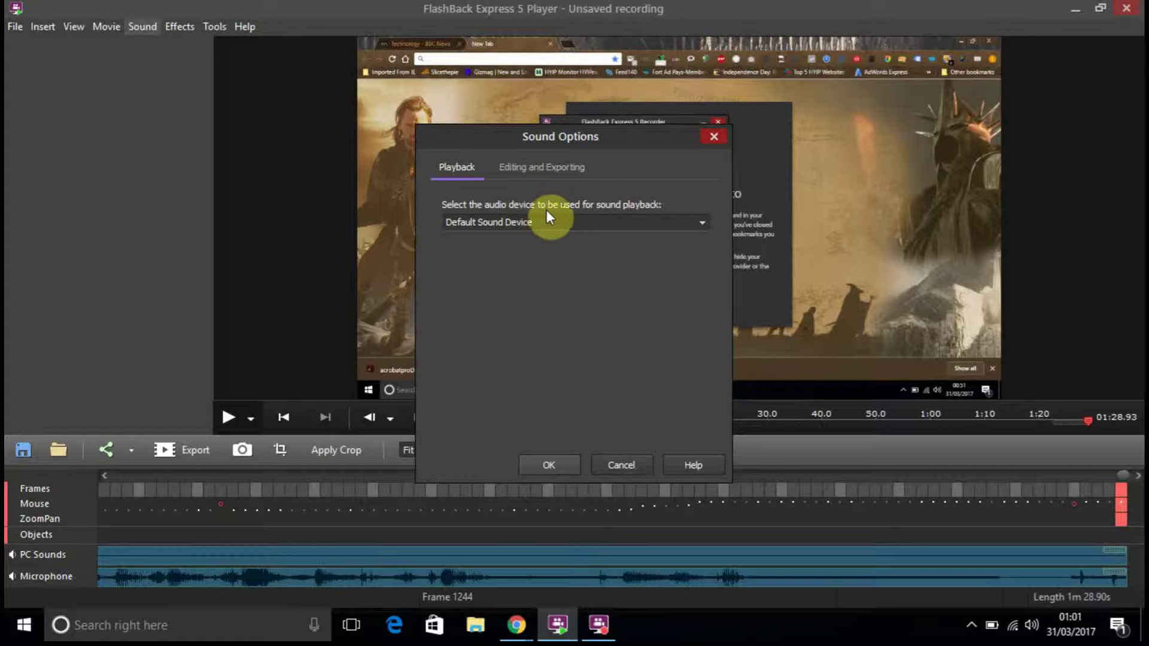
{"action": "left_click", "coordinate": [699, 226]}
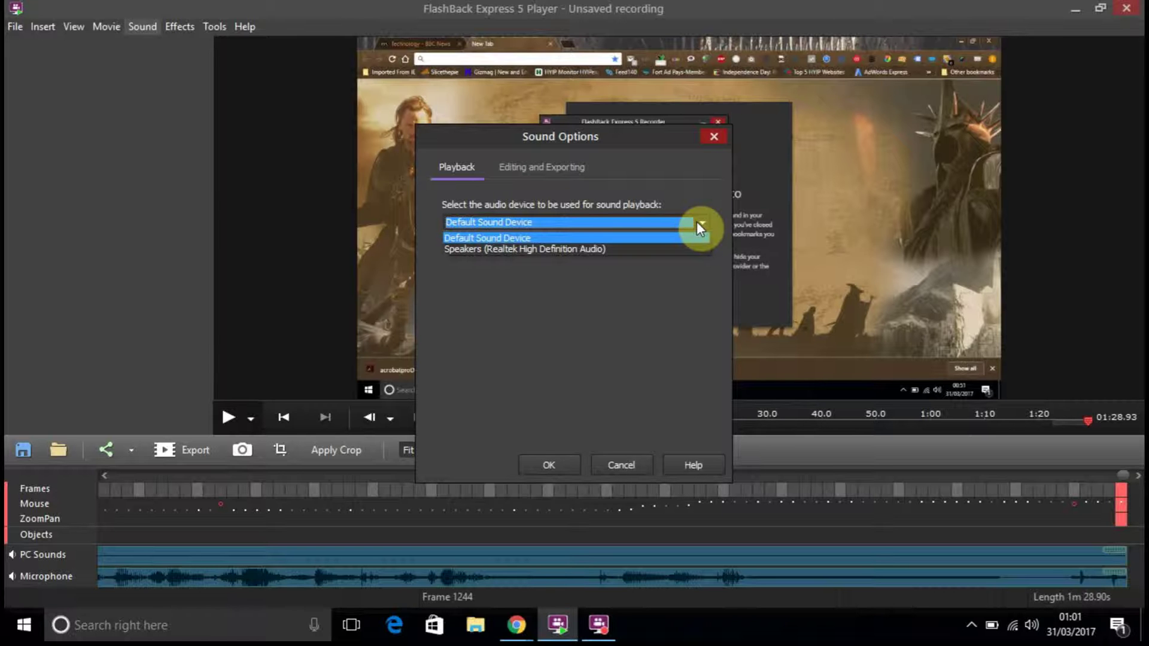
{"action": "left_click", "coordinate": [608, 238]}
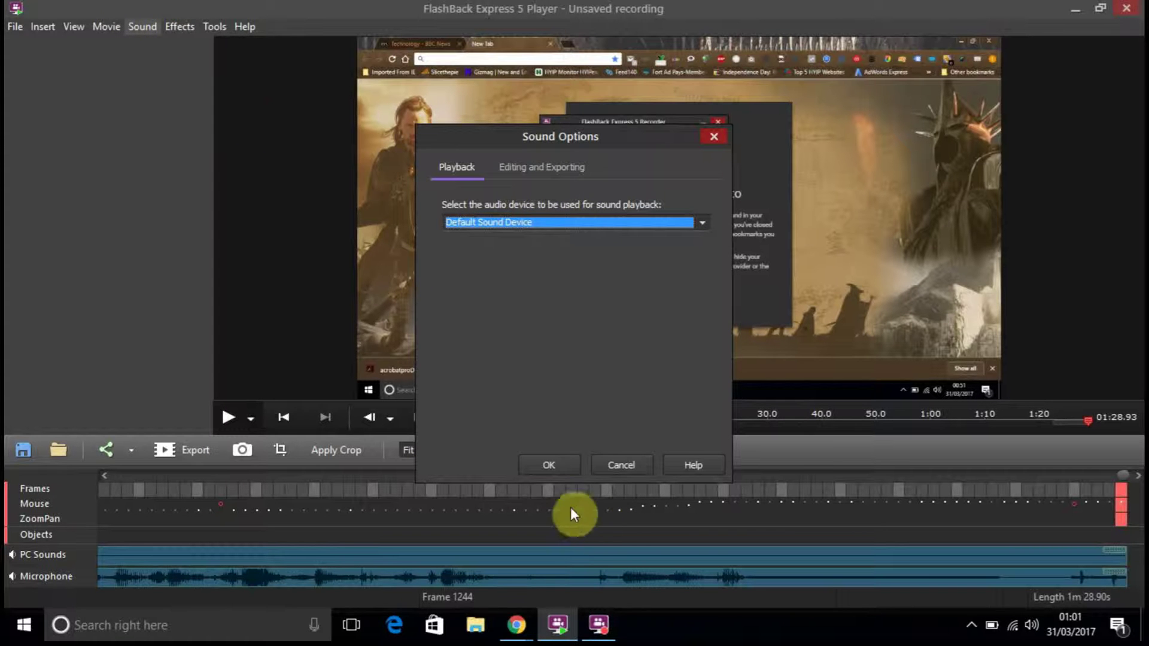
{"action": "left_click", "coordinate": [555, 461]}
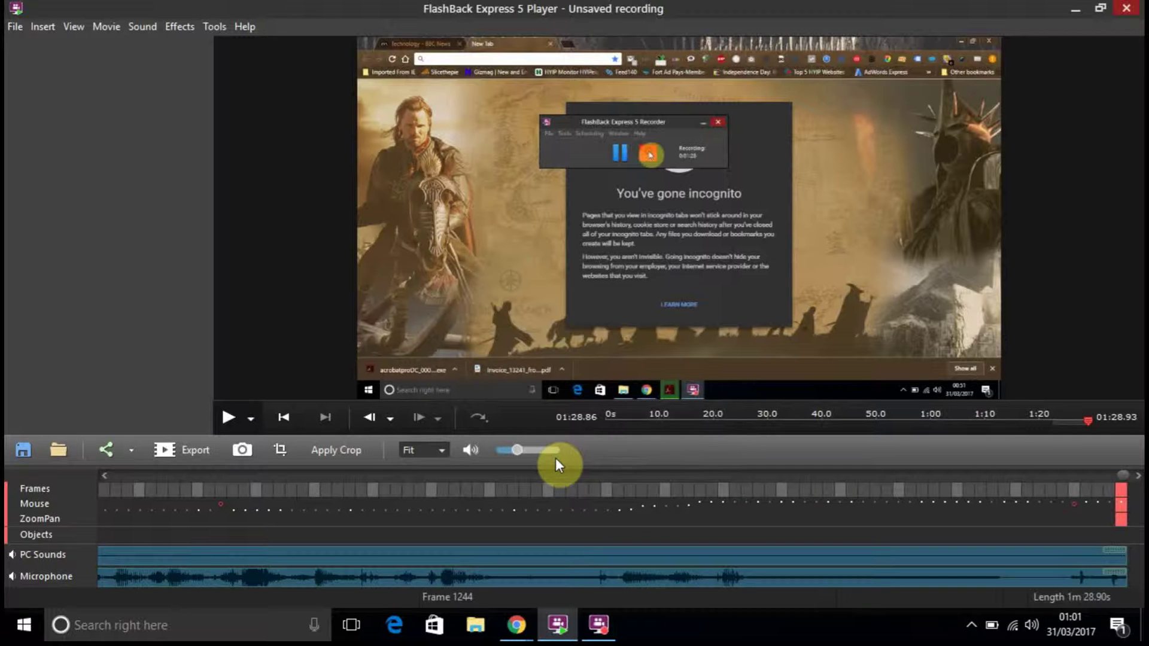
Open Effects > Highlight Cursor and look over its Cursor Size and Clicks settings
{"action": "left_click", "coordinate": [179, 31]}
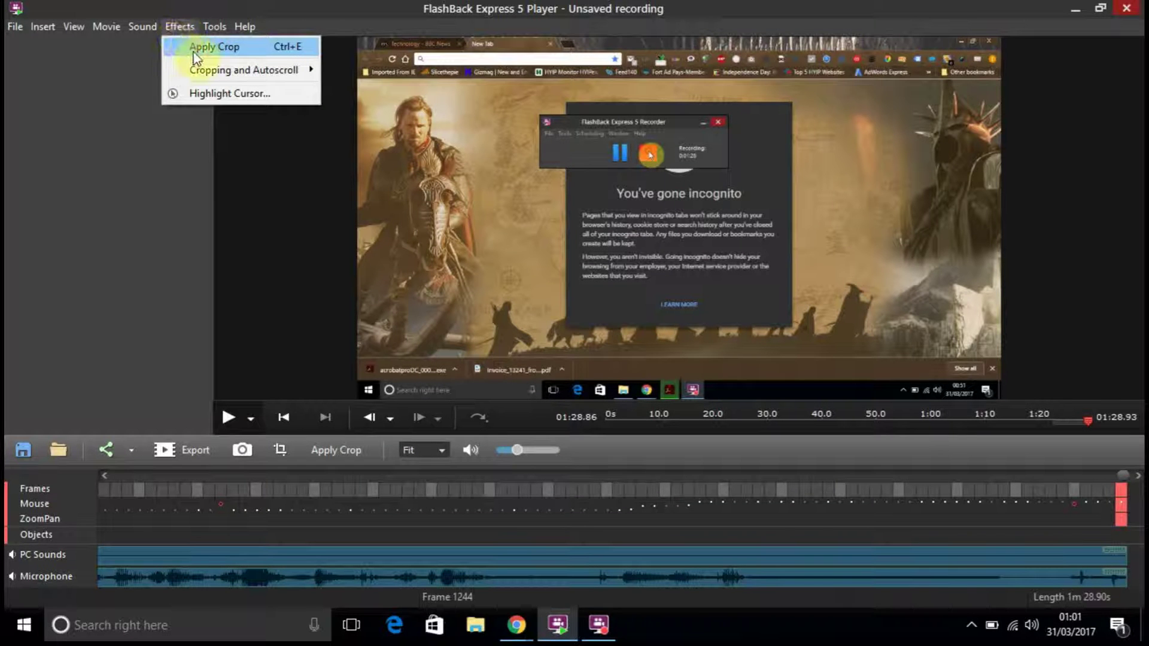
{"action": "mouse_move", "coordinate": [204, 72]}
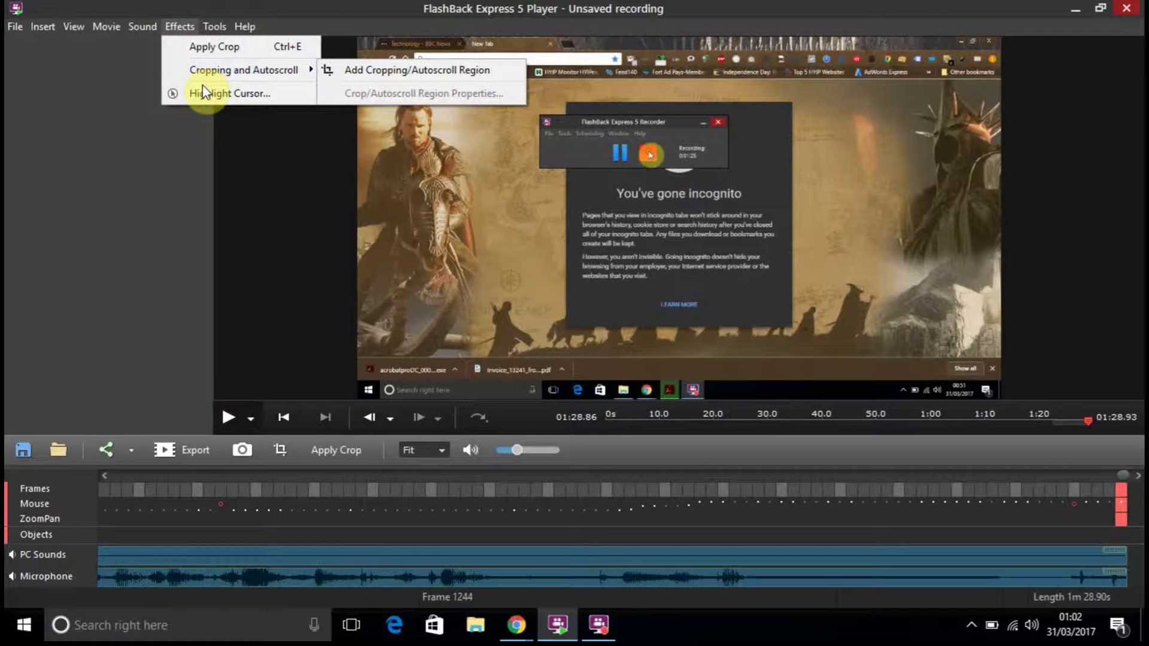
{"action": "left_click", "coordinate": [204, 91]}
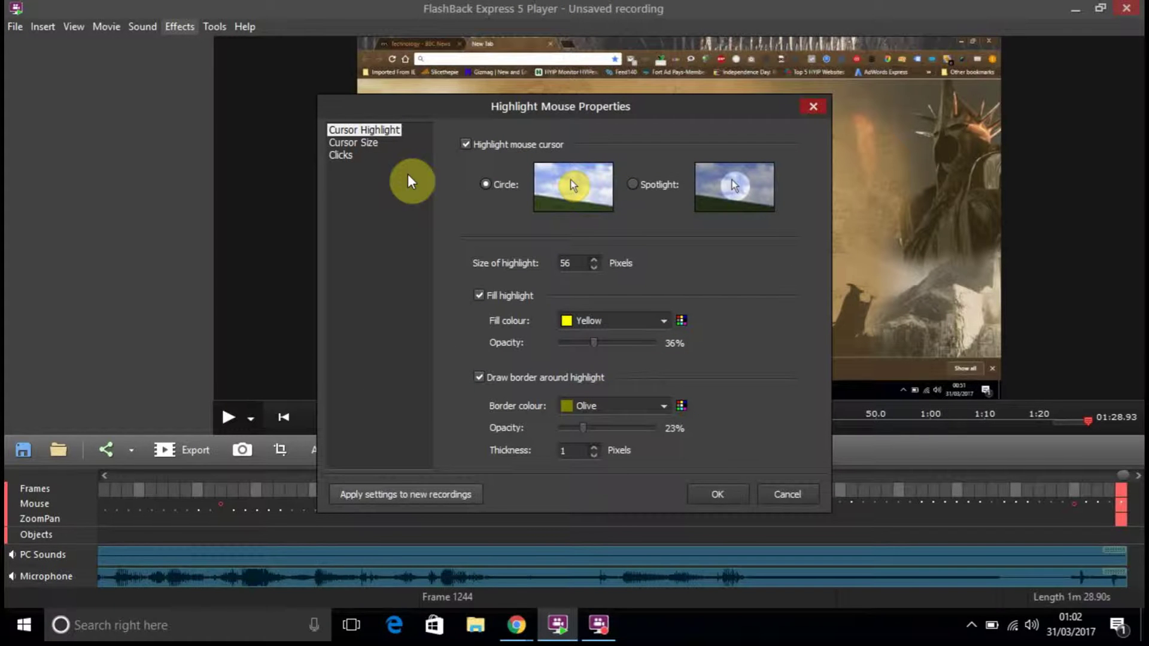
{"action": "left_click", "coordinate": [368, 143]}
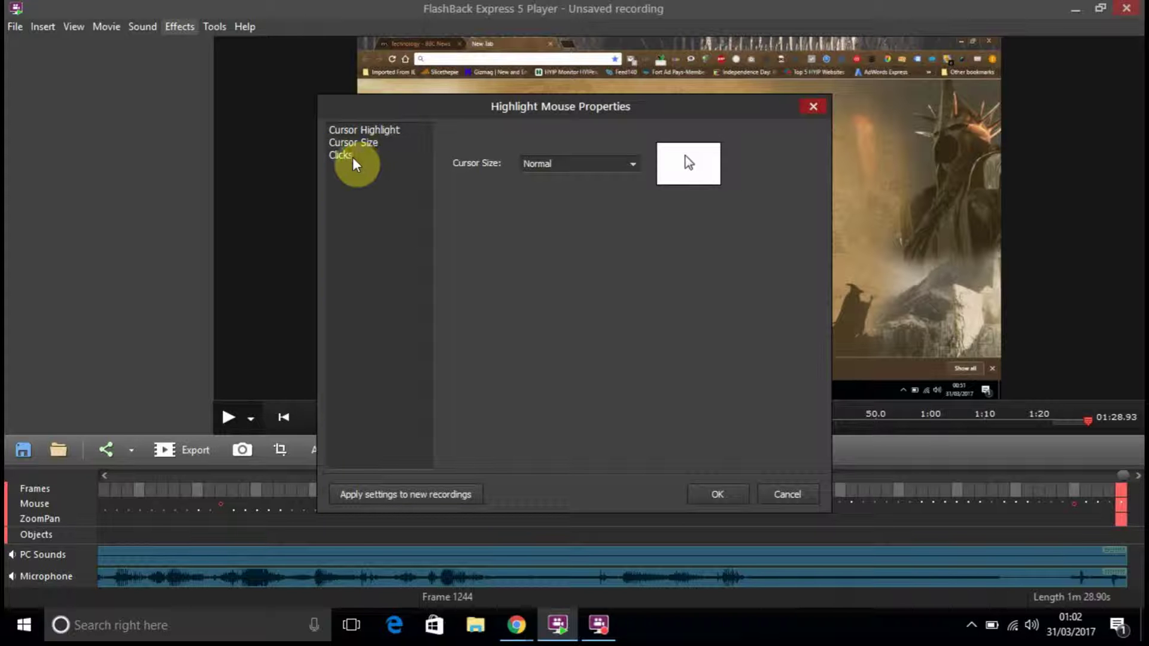
{"action": "left_click", "coordinate": [347, 155]}
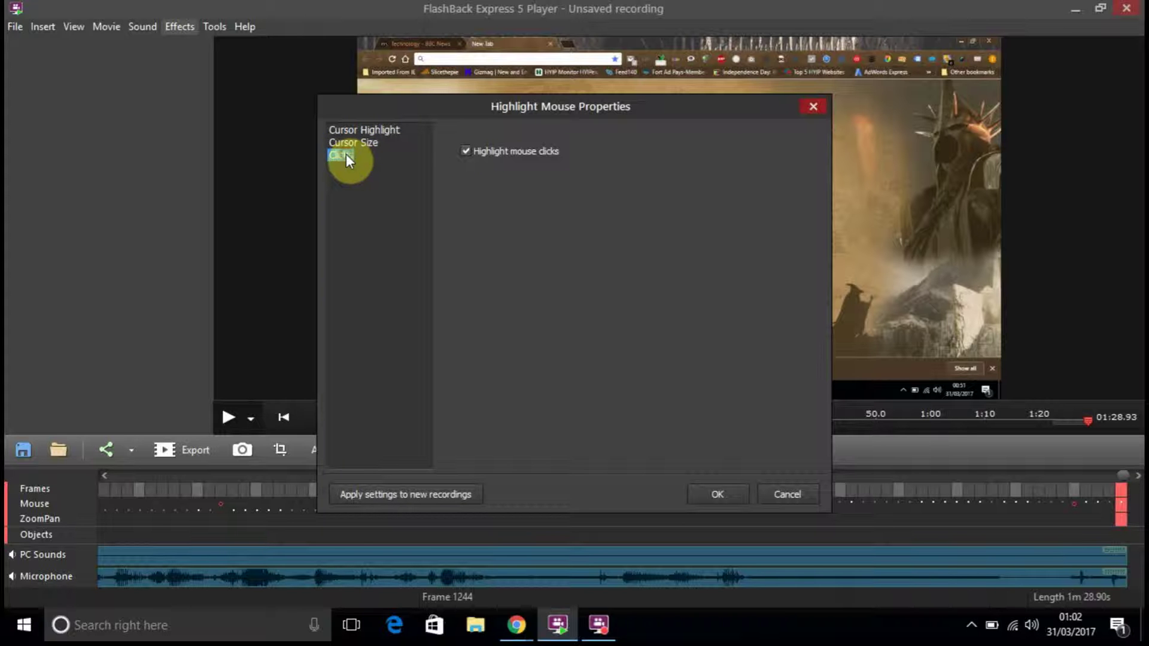
{"action": "left_click", "coordinate": [360, 127]}
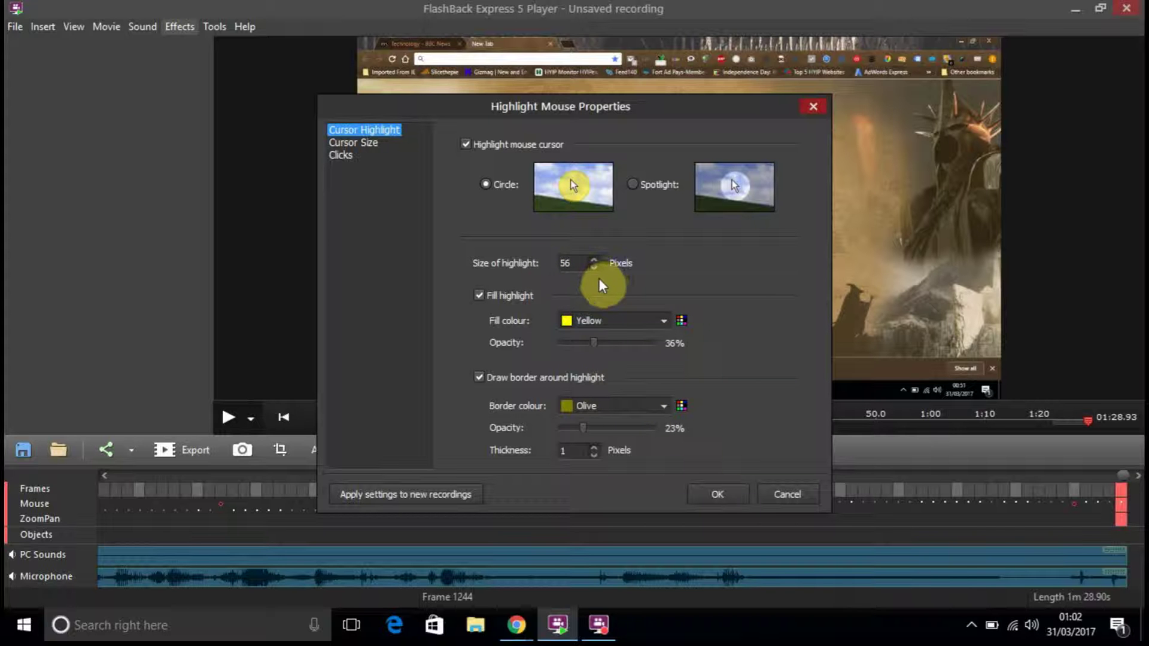
Try a Blue highlight fill, switch back to Yellow, and apply the highlight settings
{"action": "left_click", "coordinate": [662, 316]}
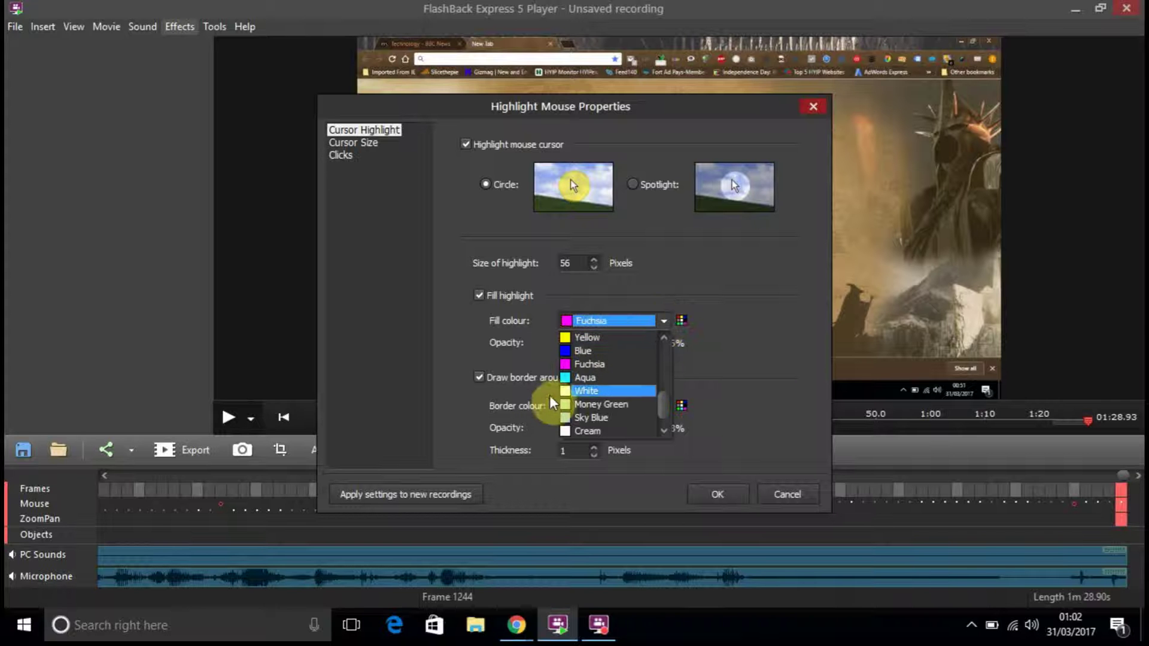
{"action": "left_click", "coordinate": [563, 353]}
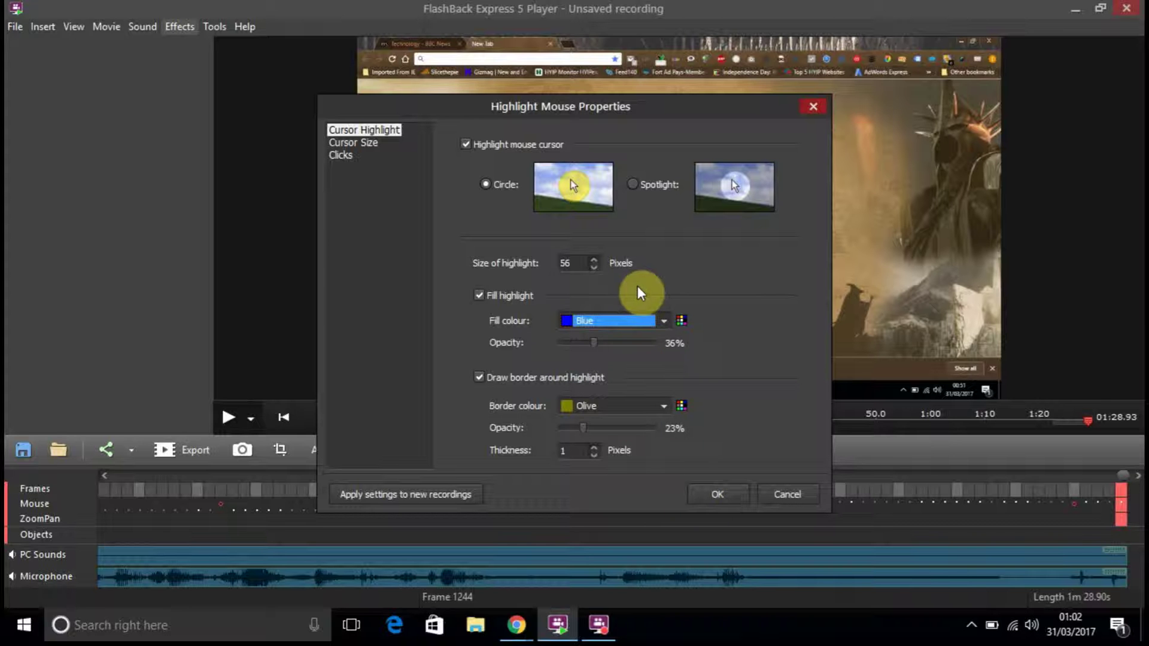
{"action": "left_click", "coordinate": [663, 317]}
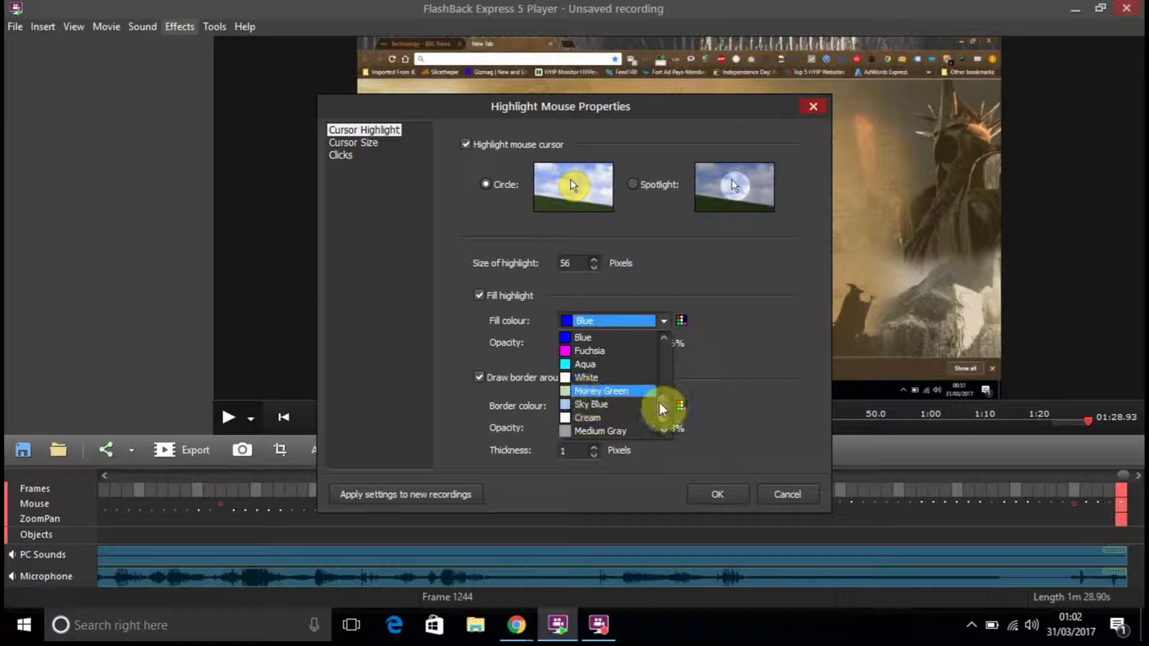
{"action": "left_click_drag", "start_coordinate": [659, 401], "coordinate": [667, 378]}
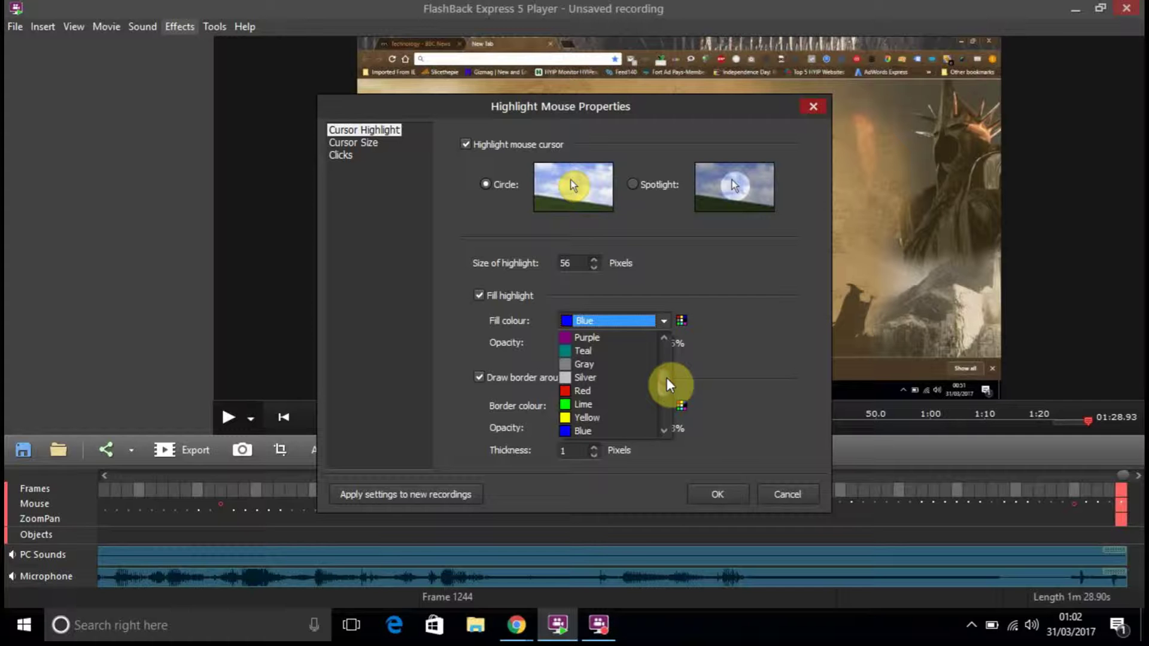
{"action": "left_click", "coordinate": [598, 418]}
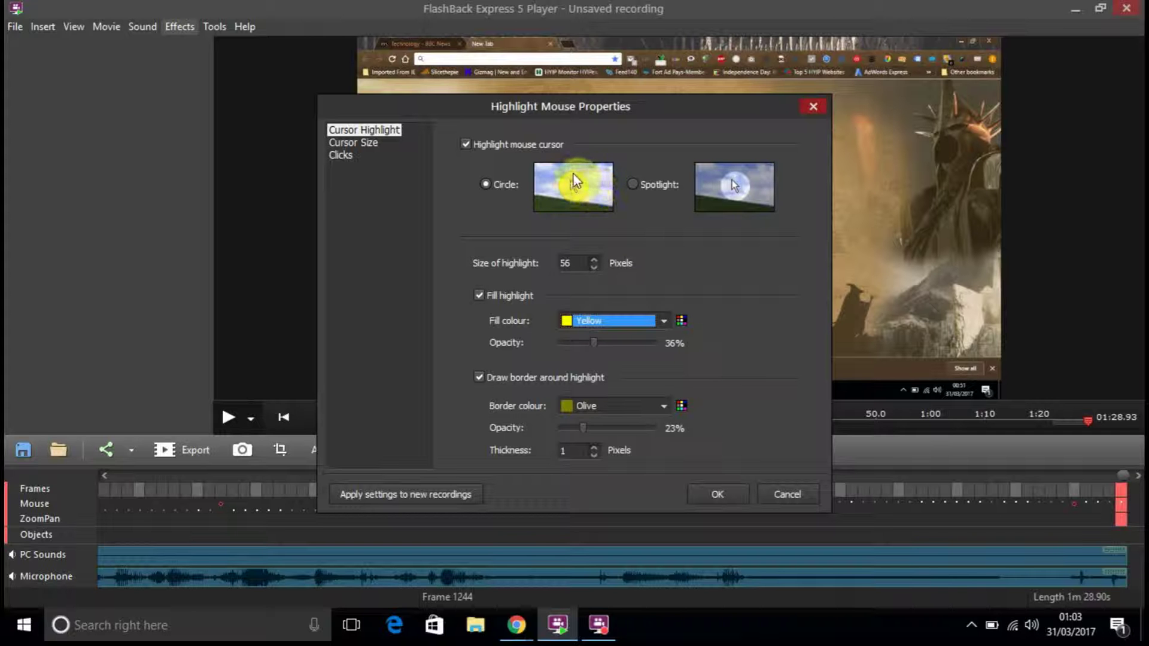
{"action": "left_click", "coordinate": [717, 495]}
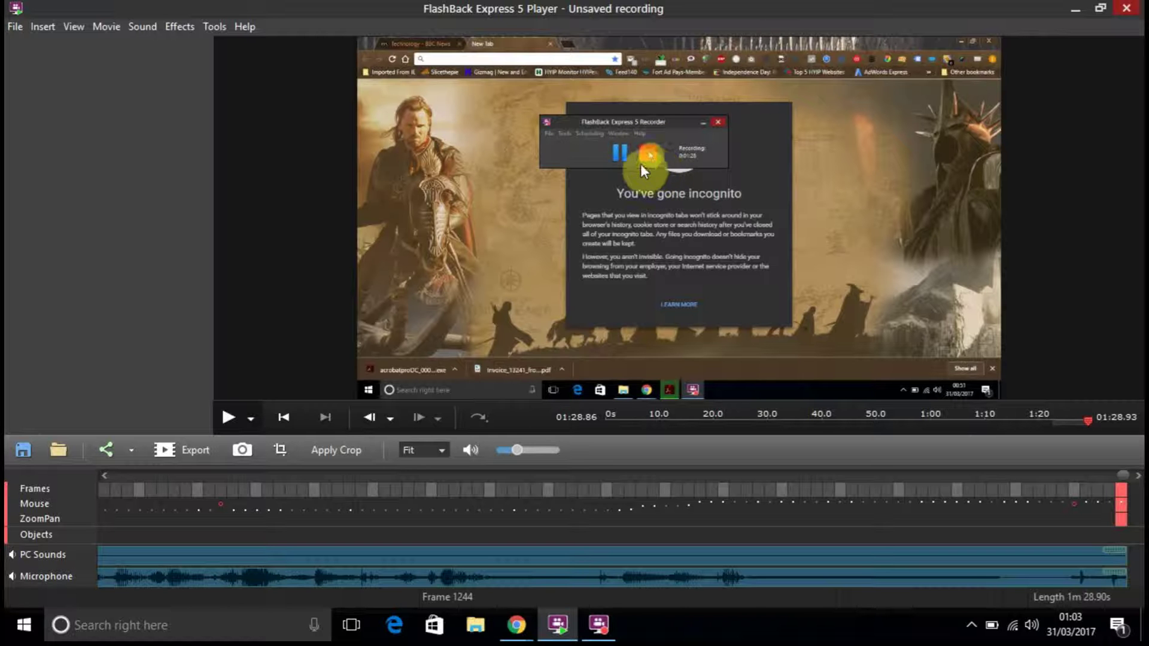
{"action": "left_click", "coordinate": [213, 26]}
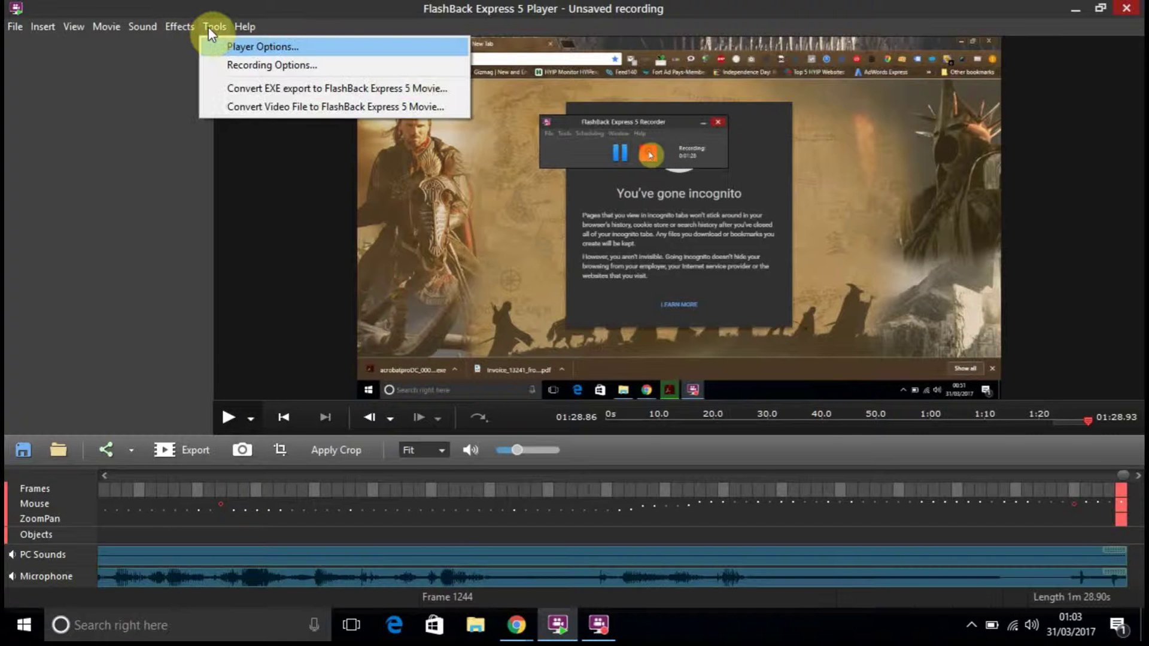
{"action": "left_click", "coordinate": [241, 48]}
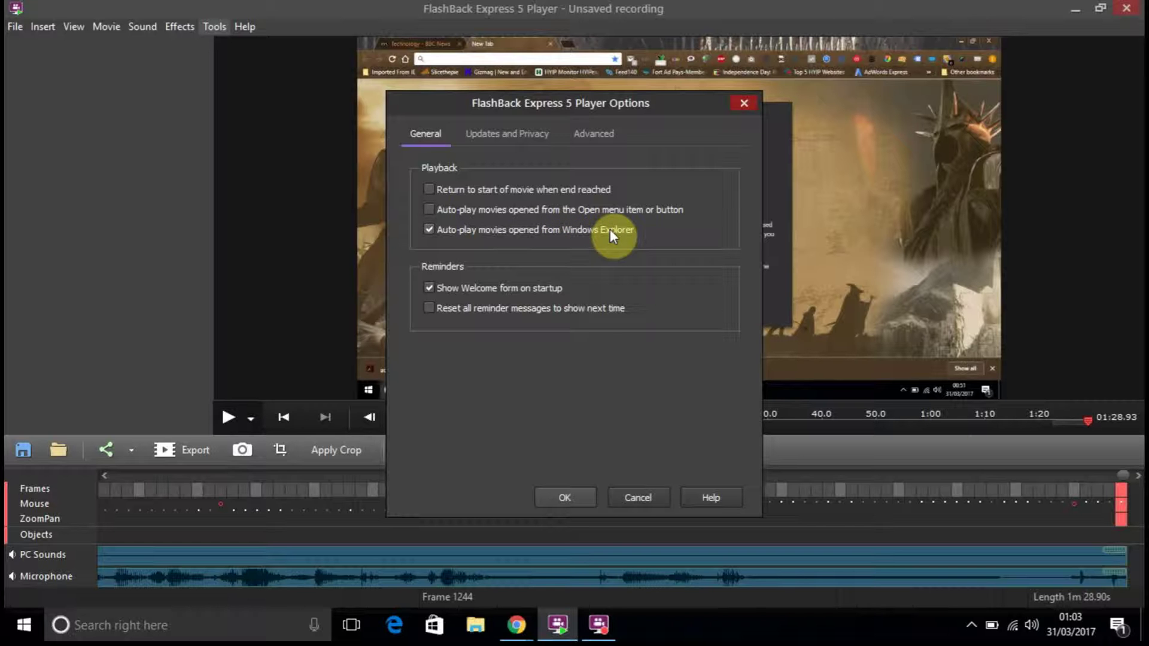
{"action": "left_click", "coordinate": [509, 135]}
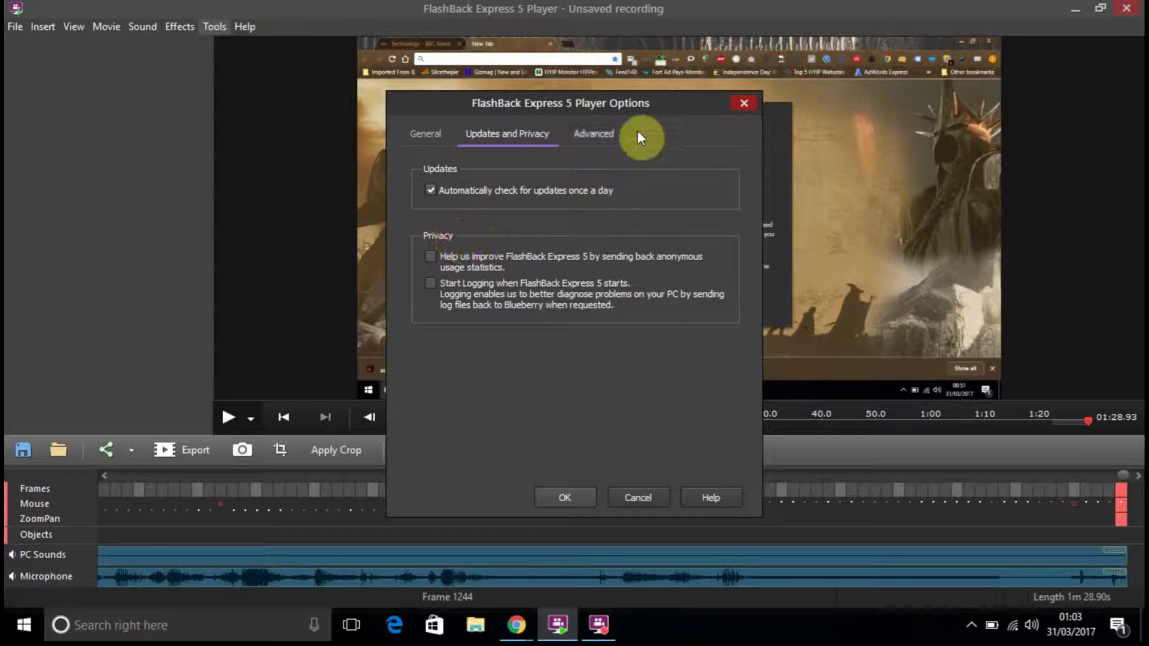
{"action": "left_click", "coordinate": [599, 137]}
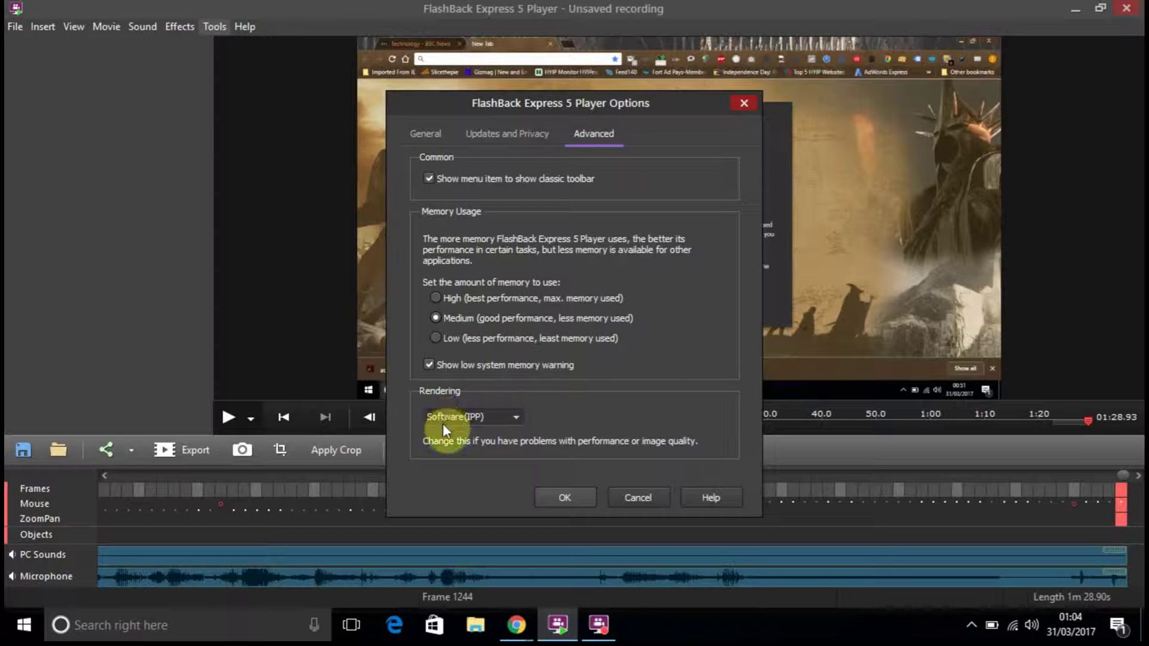
{"action": "left_click", "coordinate": [515, 416]}
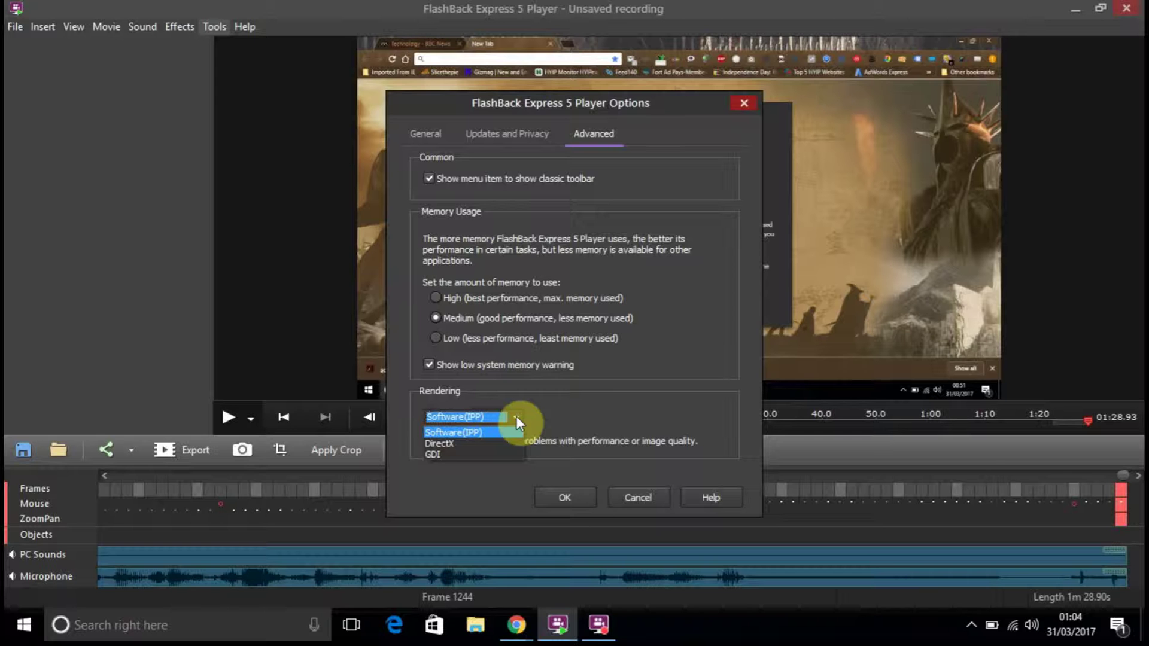
{"action": "left_click", "coordinate": [551, 400]}
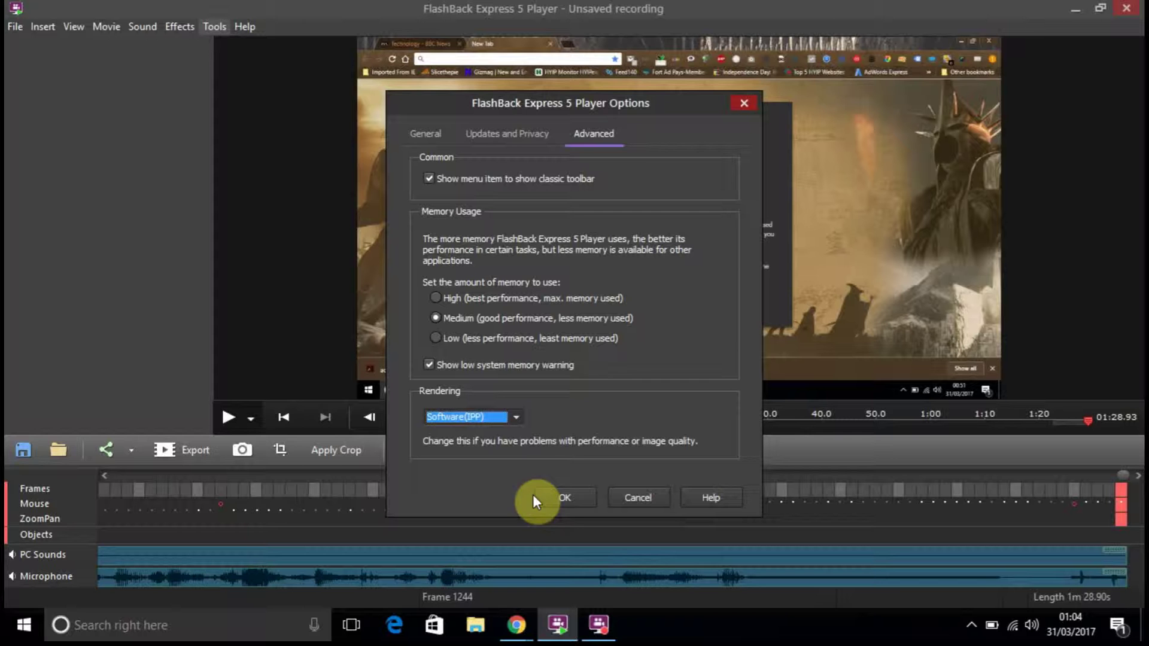
{"action": "left_click", "coordinate": [555, 500]}
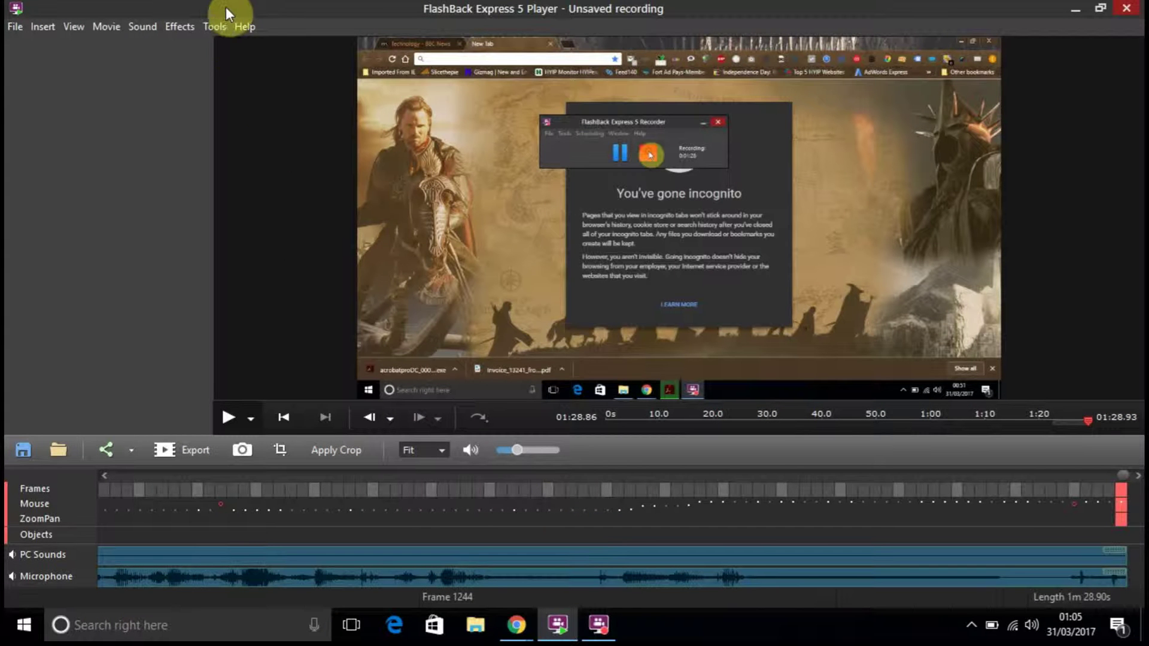
{"action": "left_click", "coordinate": [250, 30]}
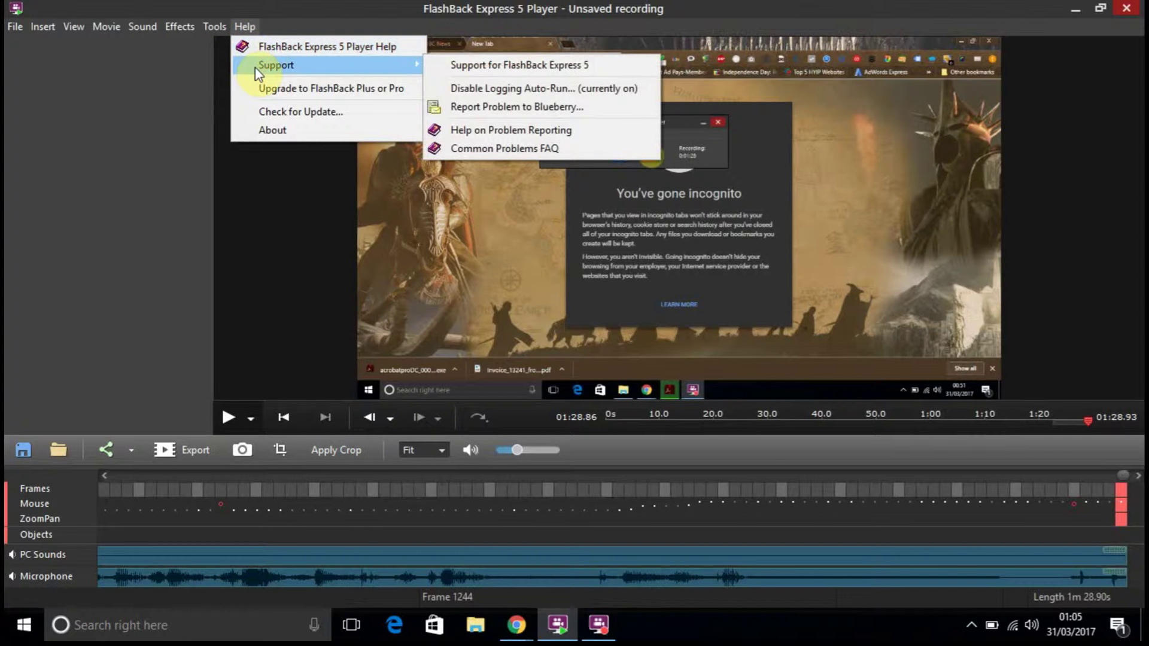
{"action": "left_click", "coordinate": [295, 115]}
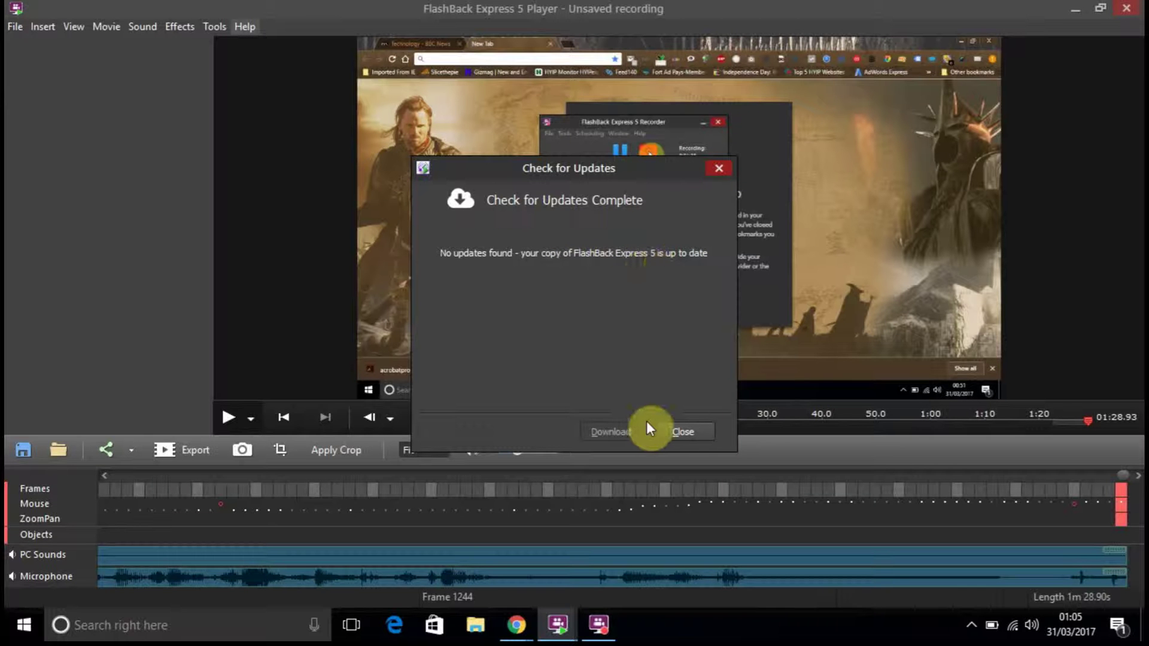
{"action": "left_click", "coordinate": [674, 424]}
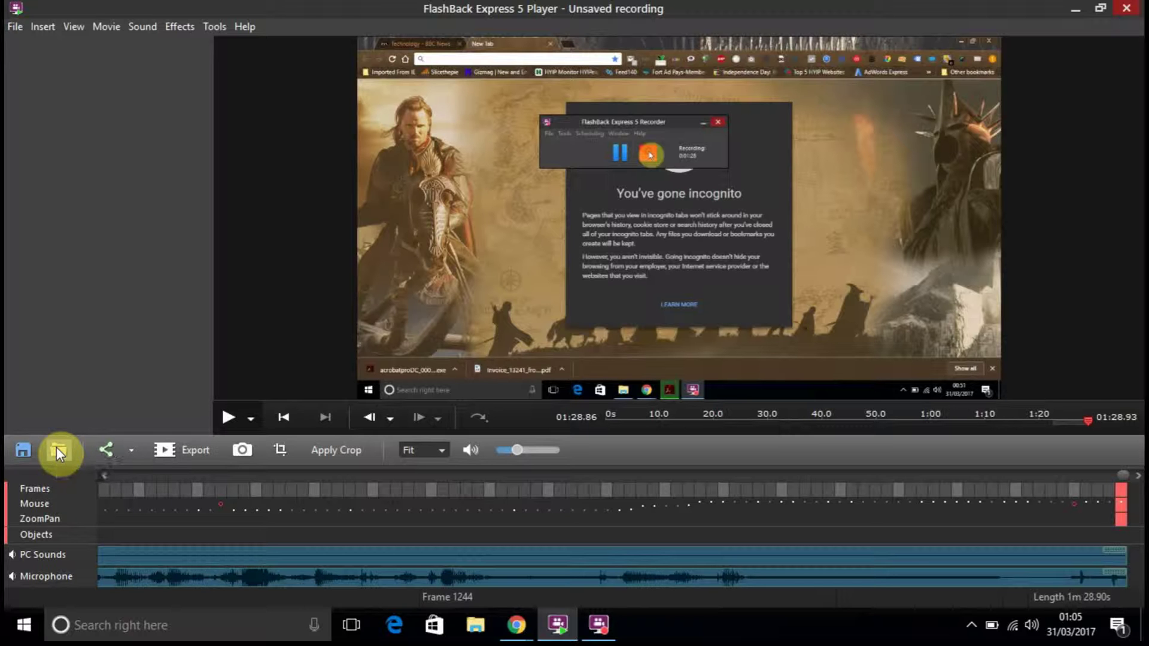
Show the Share destinations list, then choose to export the recording to a file
{"action": "left_click", "coordinate": [129, 454]}
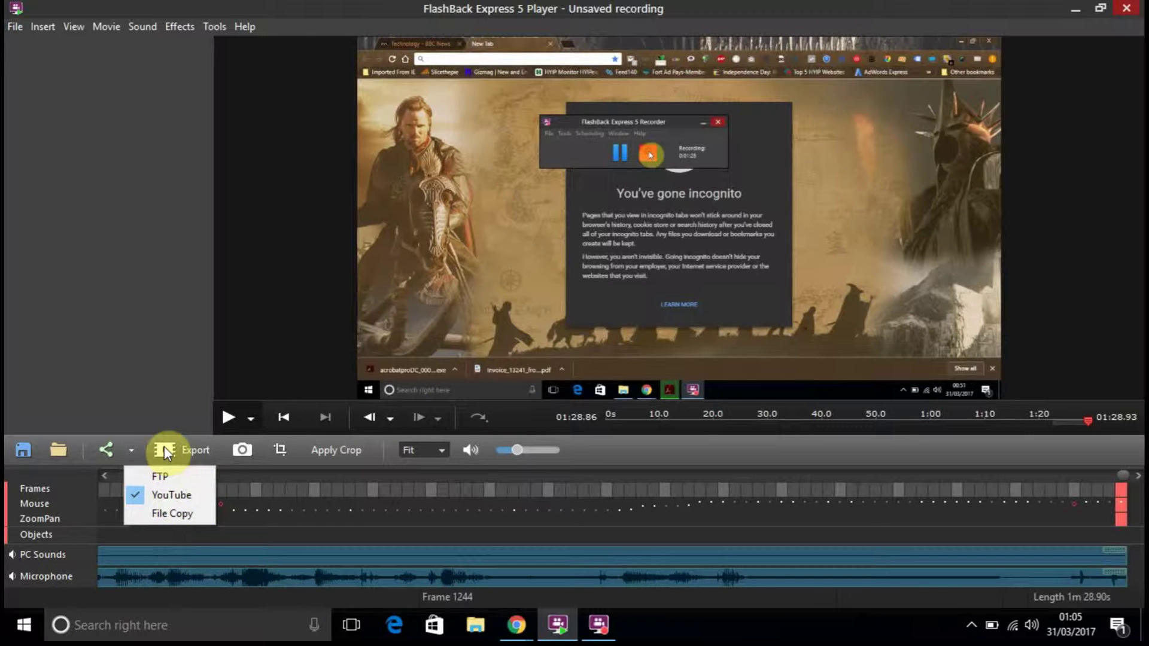
{"action": "left_click", "coordinate": [198, 450]}
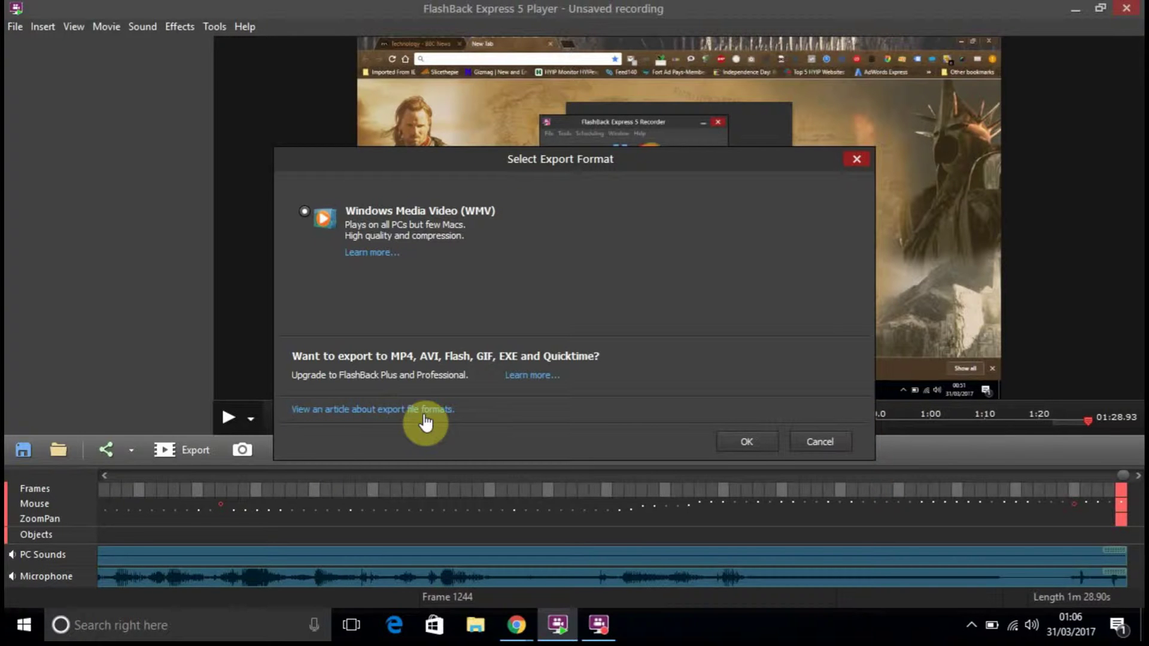
Accept WMV, keep the Windows Media Video 9 codec, review audio settings, then cancel
{"action": "left_click", "coordinate": [747, 440]}
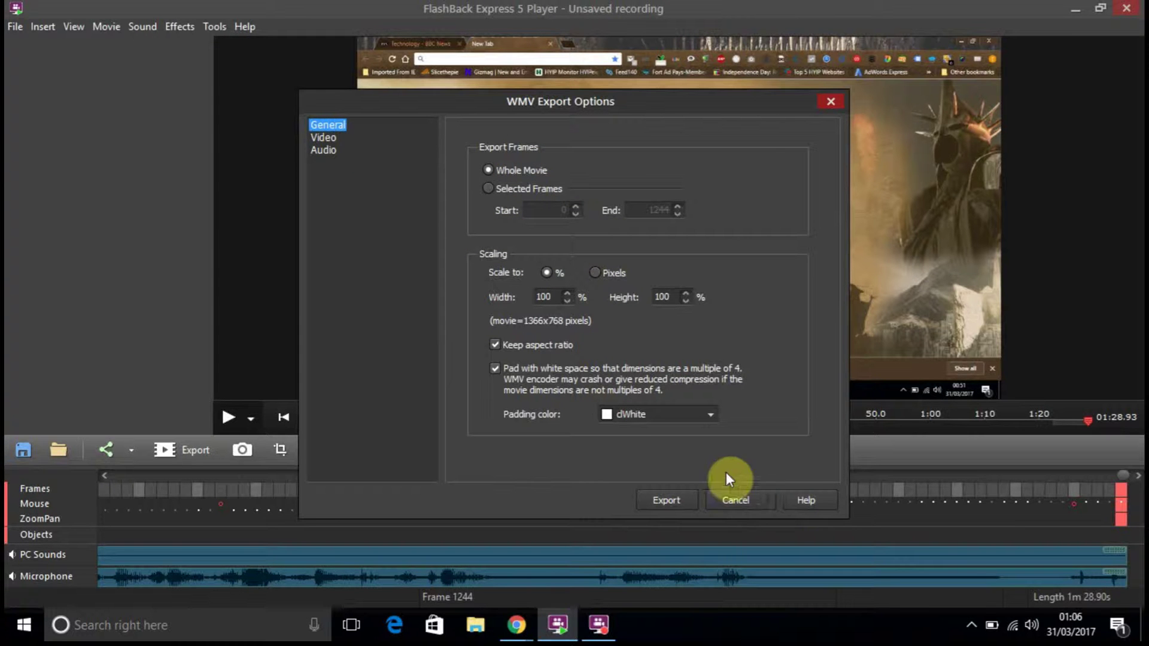
{"action": "left_click", "coordinate": [315, 138]}
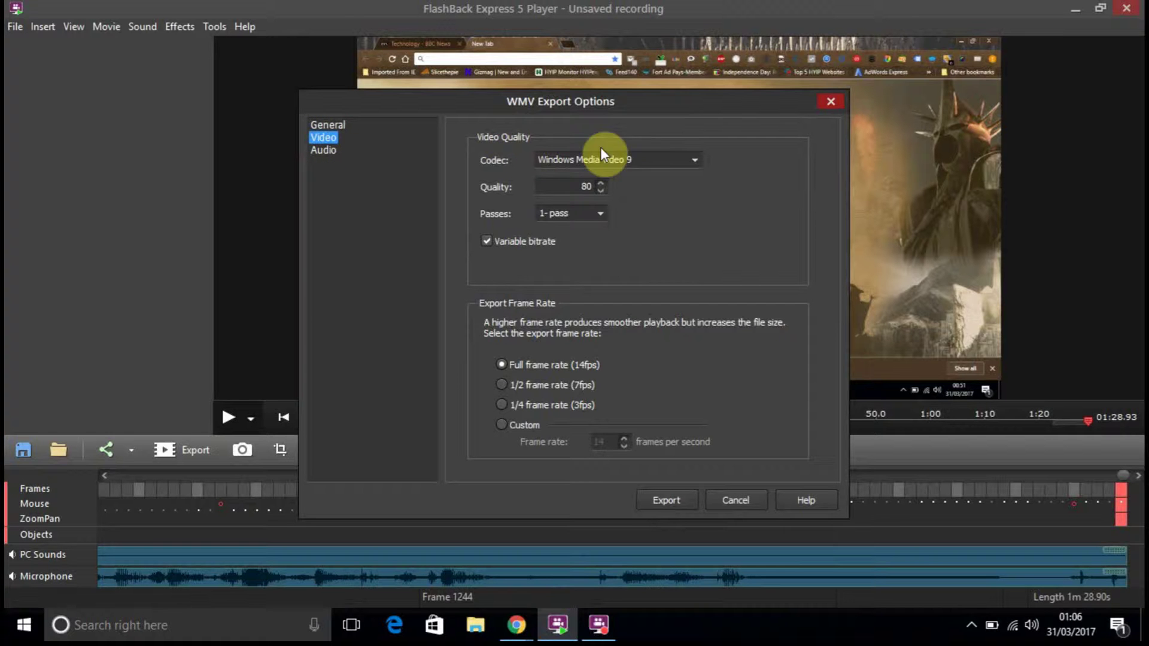
{"action": "left_click", "coordinate": [694, 161]}
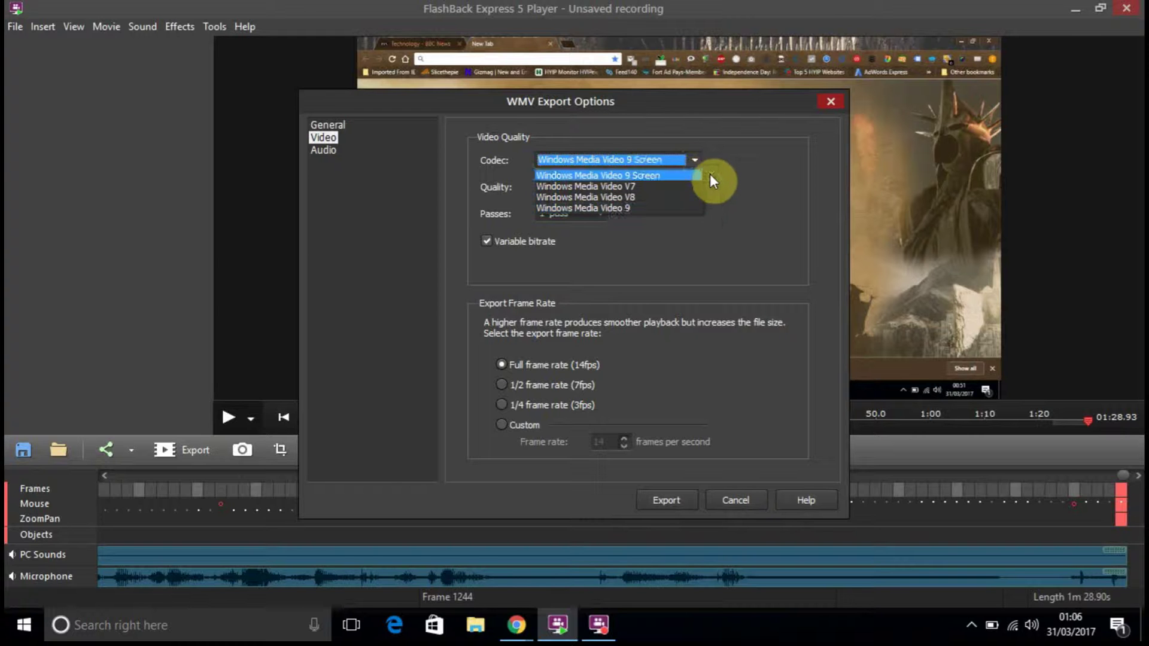
{"action": "left_click", "coordinate": [733, 170]}
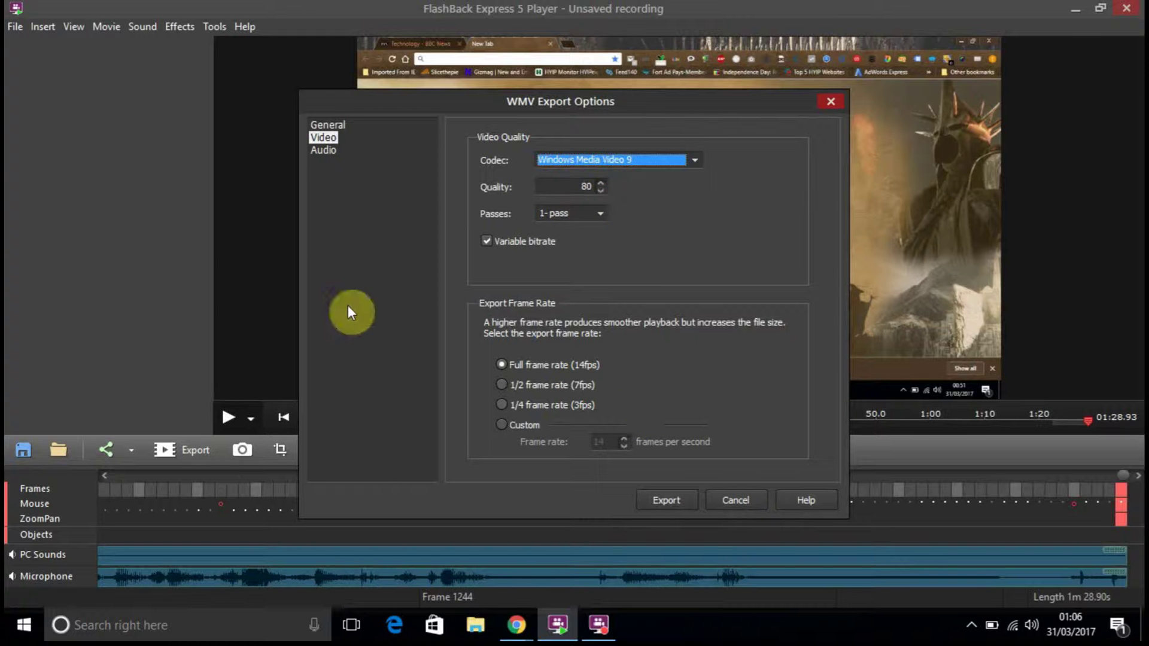
{"action": "left_click", "coordinate": [328, 151]}
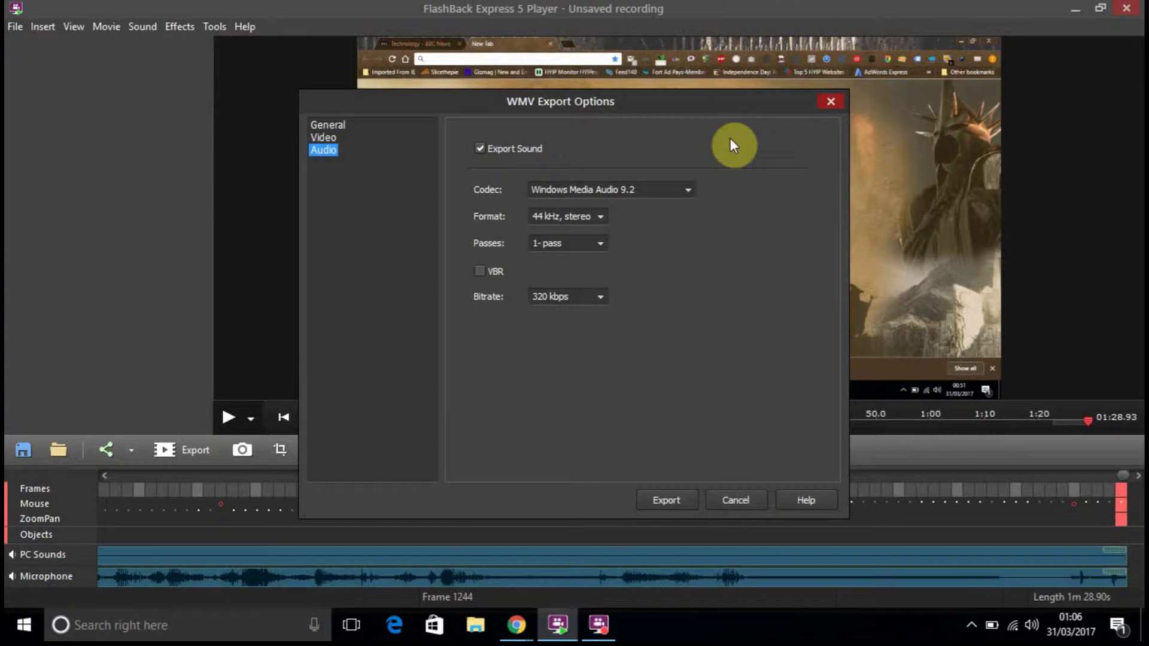
{"action": "left_click", "coordinate": [732, 497]}
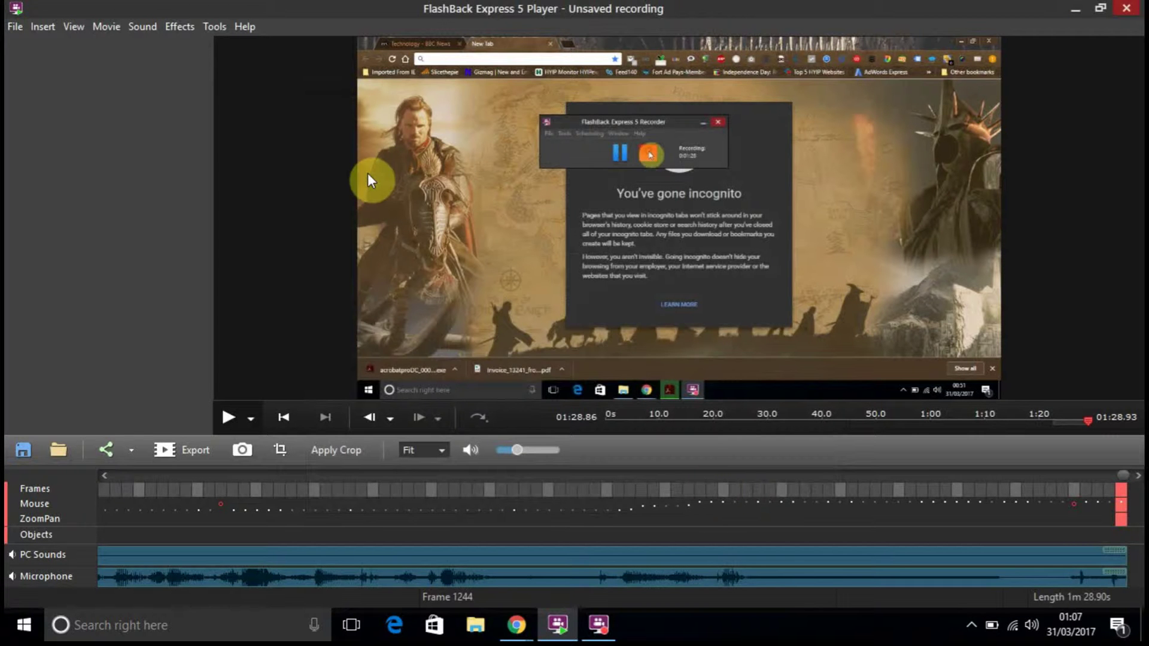
Start playback, pause at 00:08.86, drop the volume slider to minimum, then resume playing
{"action": "left_click", "coordinate": [228, 415]}
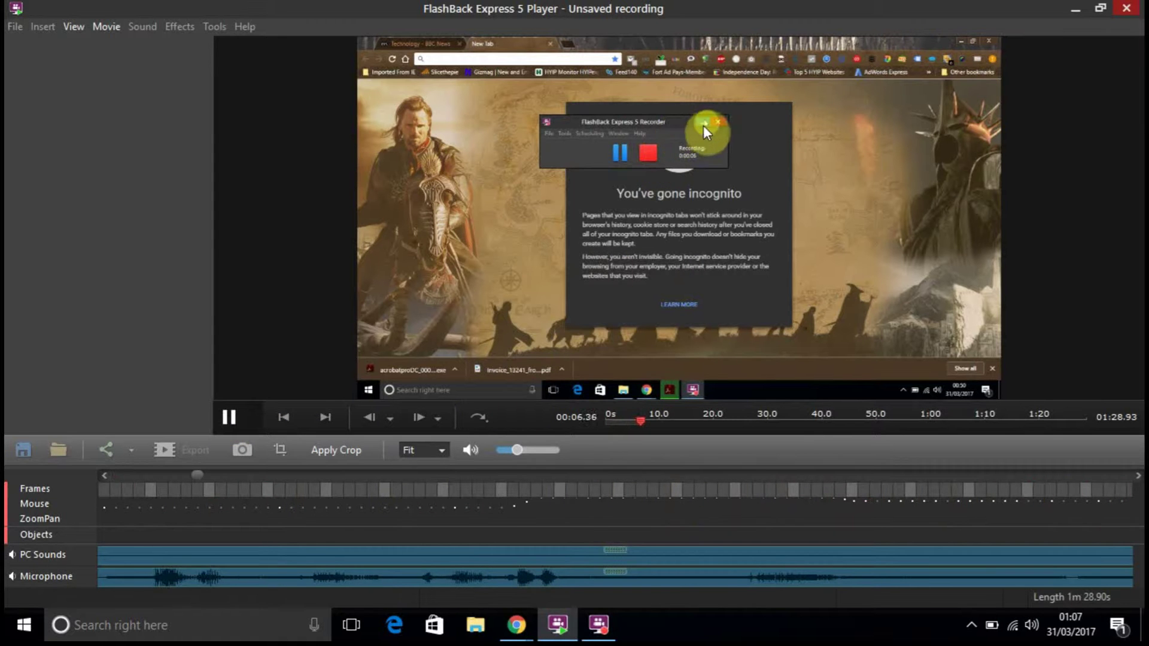
{"action": "left_click", "coordinate": [228, 419]}
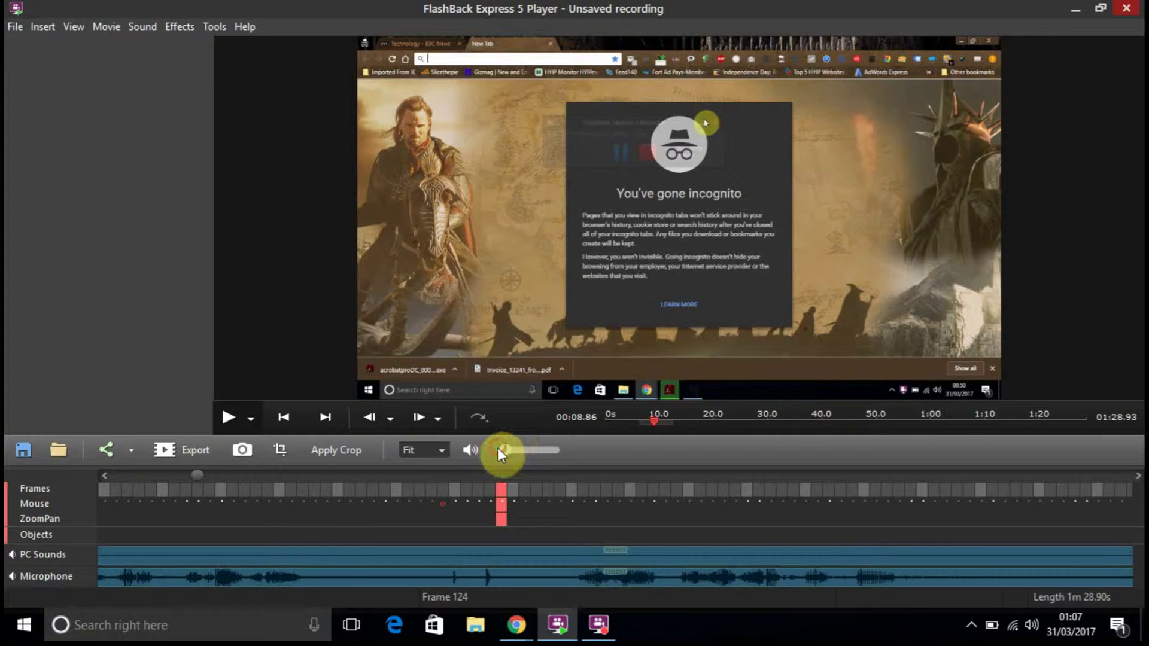
{"action": "left_click", "coordinate": [494, 450]}
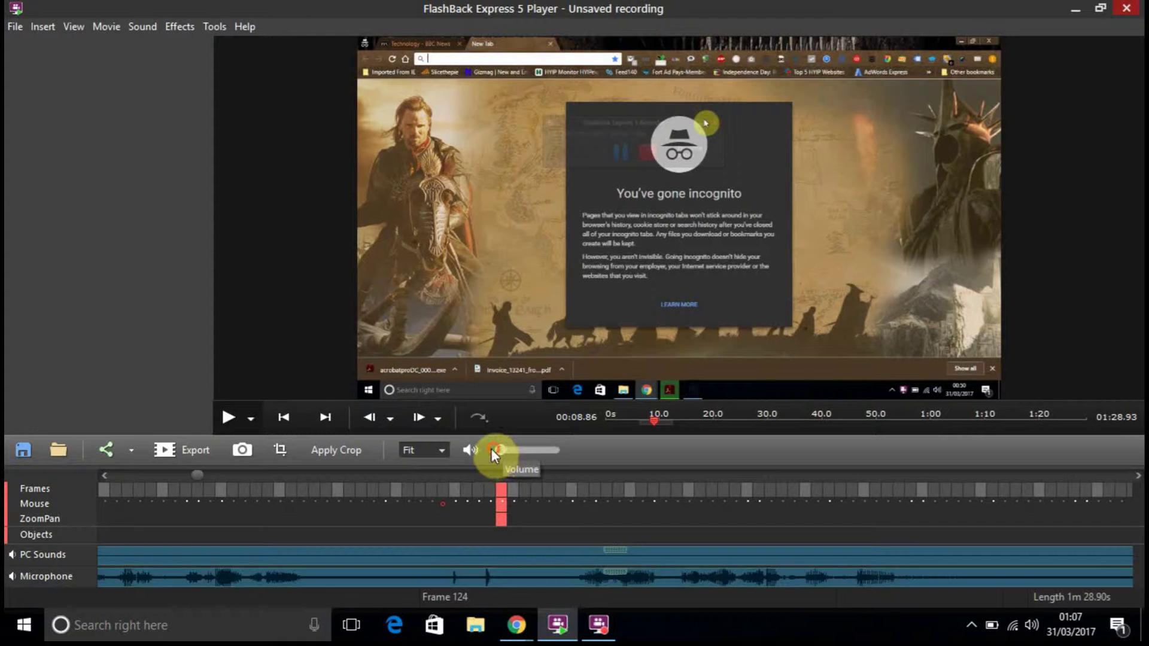
{"action": "left_click", "coordinate": [238, 421]}
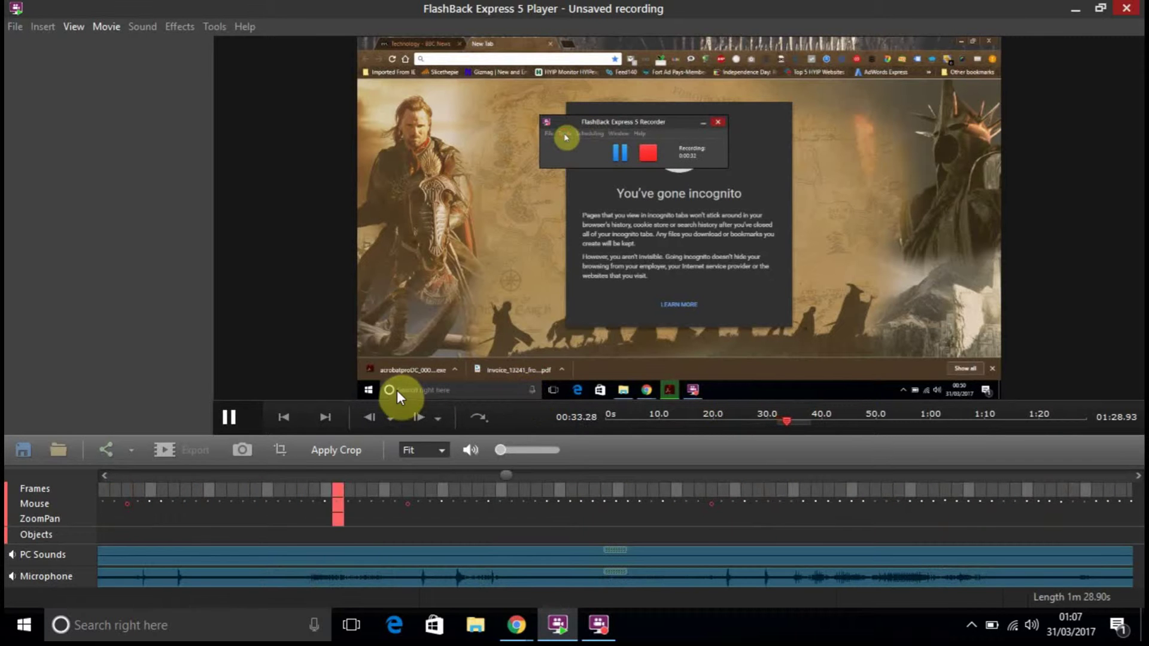
{"action": "left_click", "coordinate": [72, 24]}
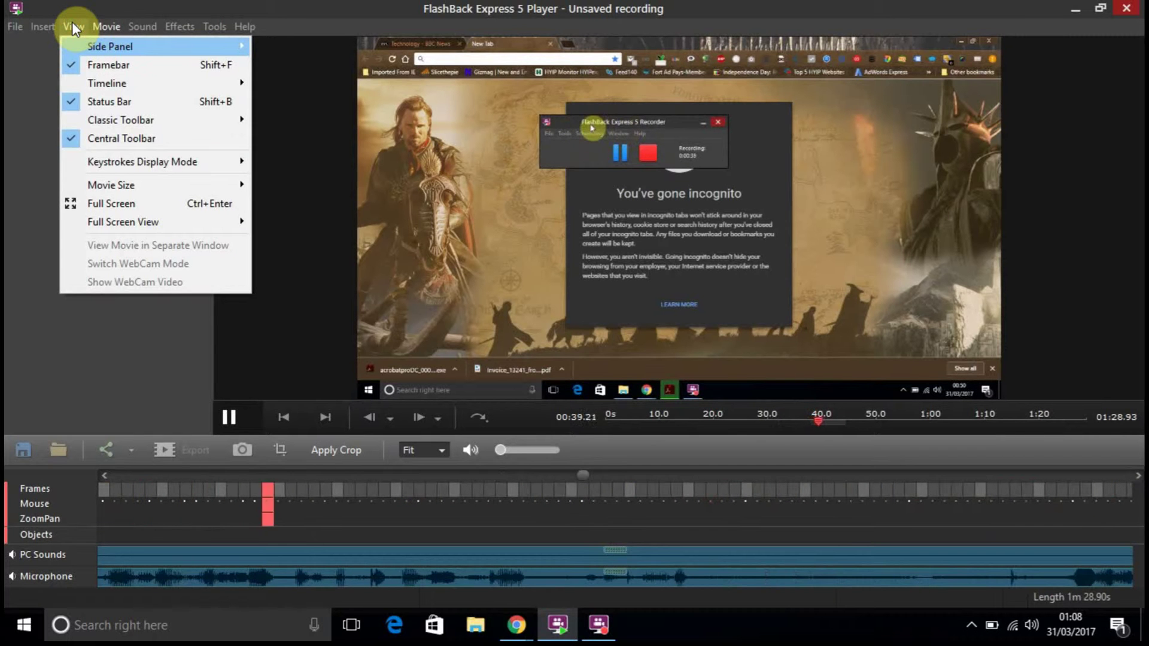
{"action": "mouse_move", "coordinate": [106, 26]}
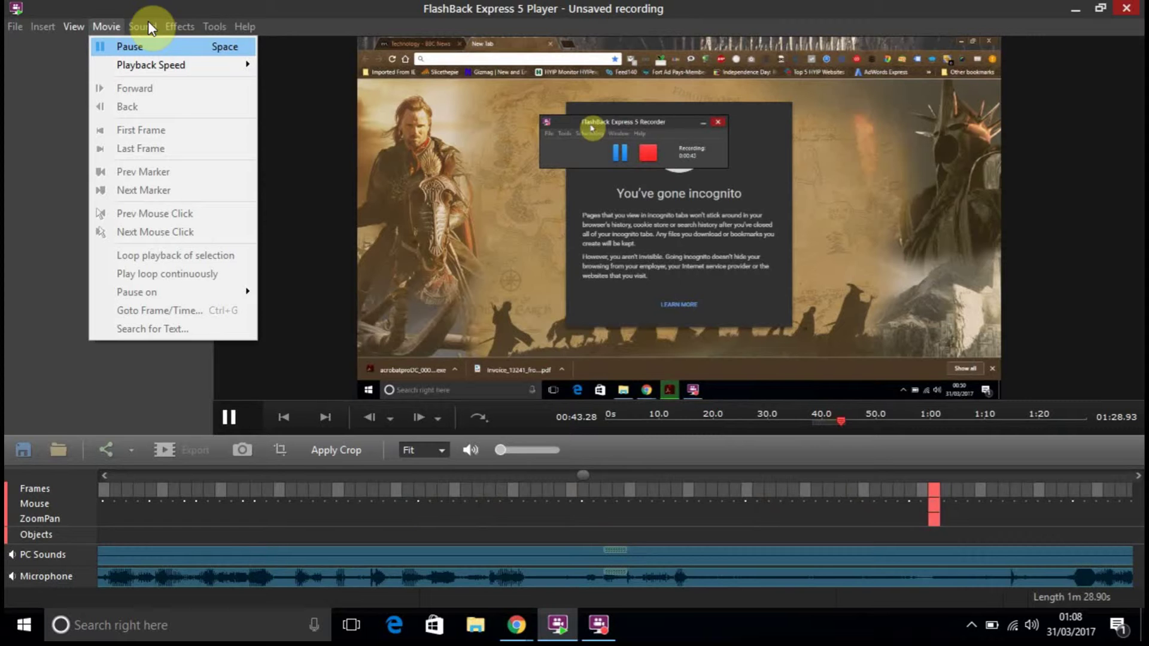
{"action": "left_click", "coordinate": [298, 101]}
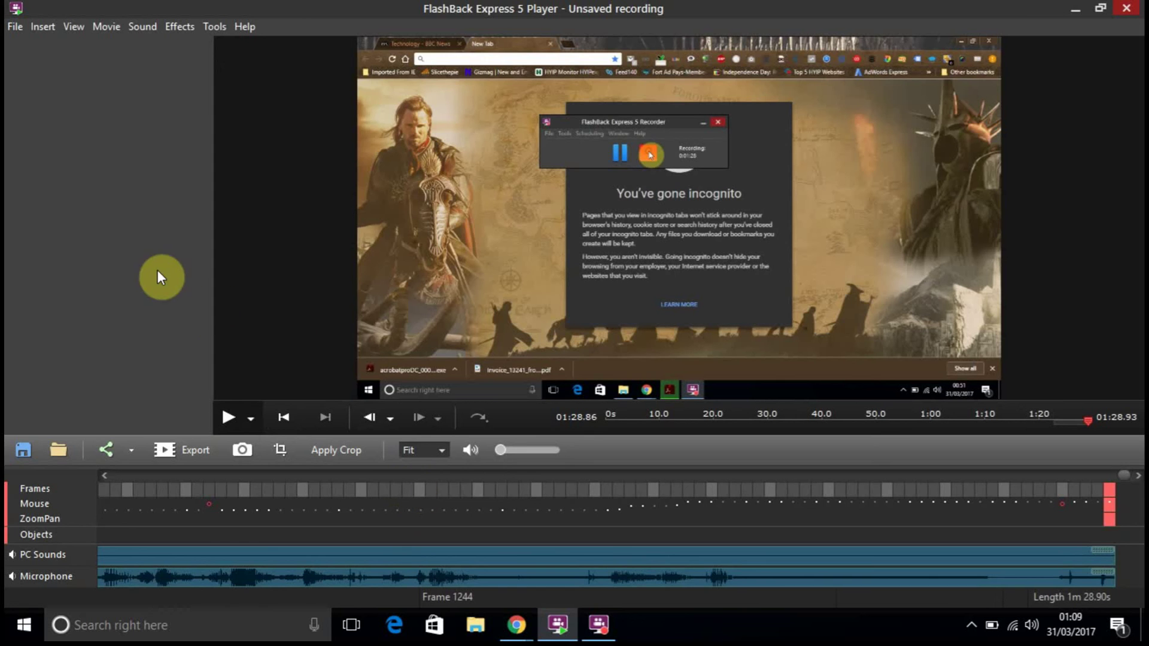
After playback finishes, bring the FlashBack Express 5 Recorder window forward from the taskbar
{"action": "mouse_move", "coordinate": [600, 636]}
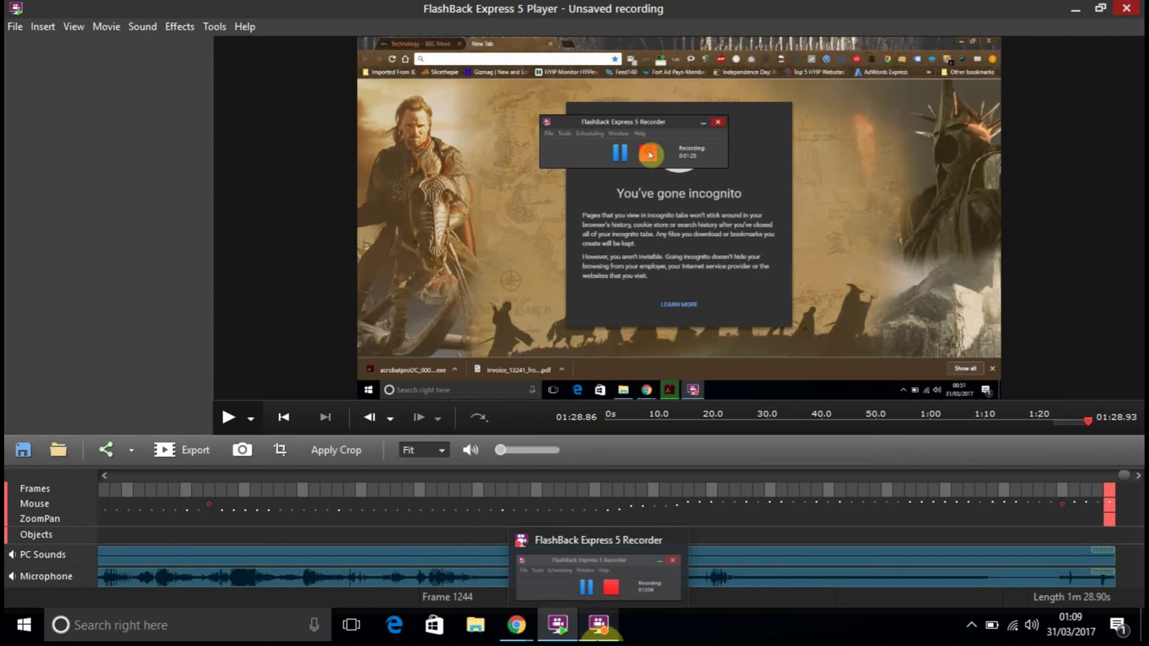
{"action": "left_click", "coordinate": [599, 629]}
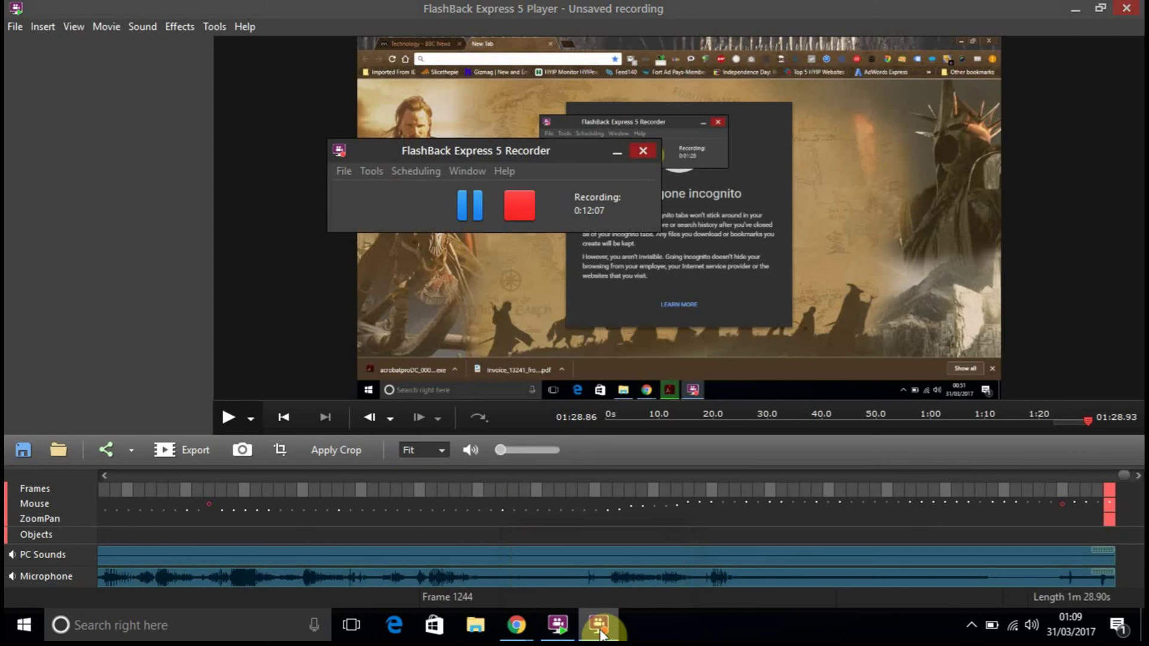